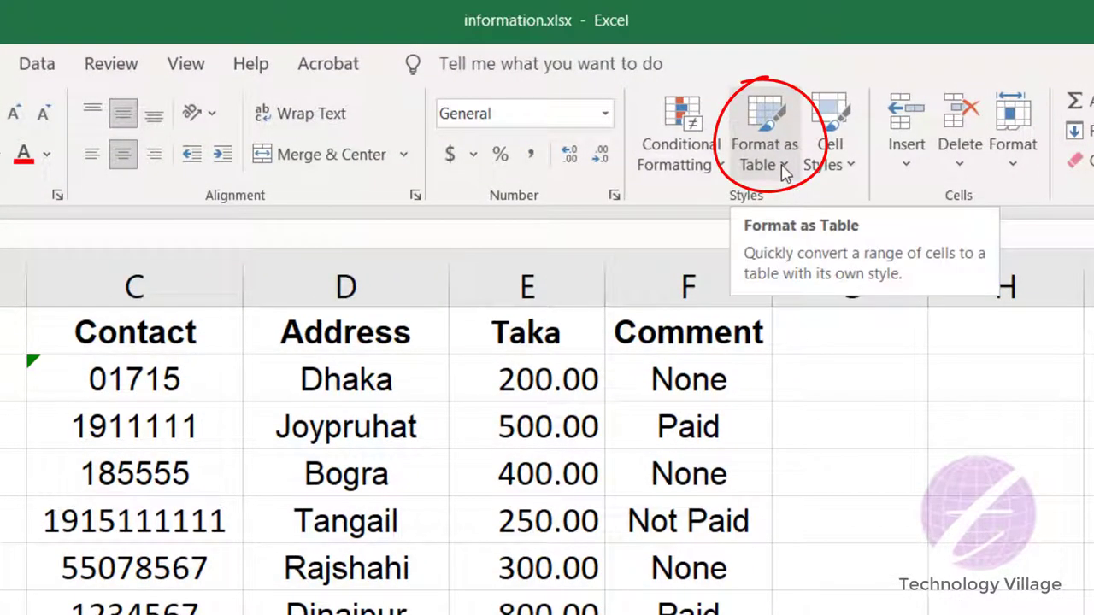
# - Format the data range A1:F7 as a table in an orange medium style, keeping its first row as headers
pyautogui.click(782, 167)
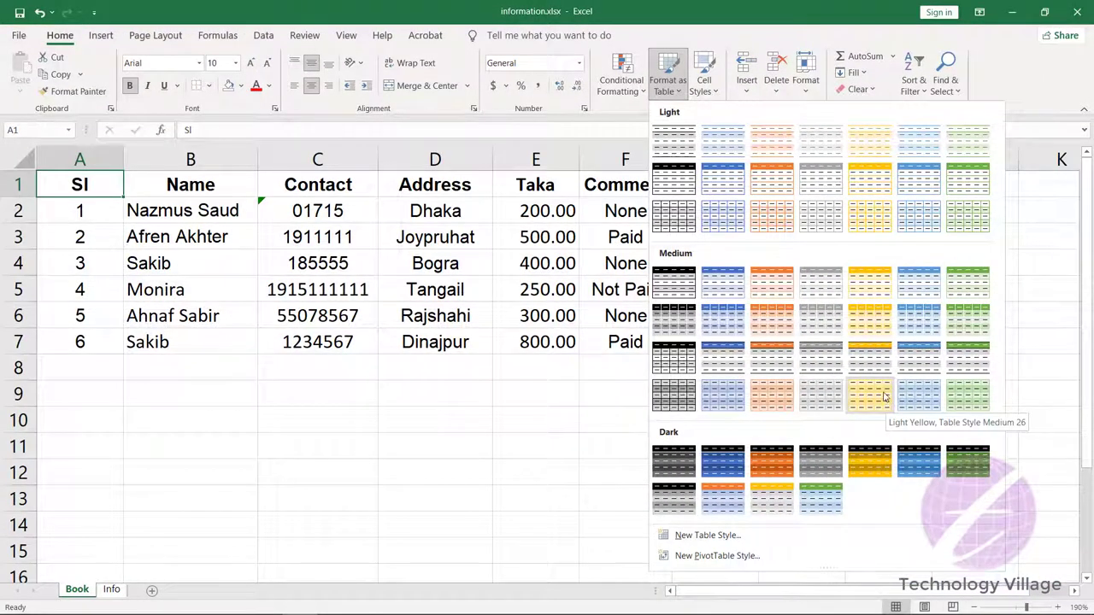
pyautogui.click(765, 360)
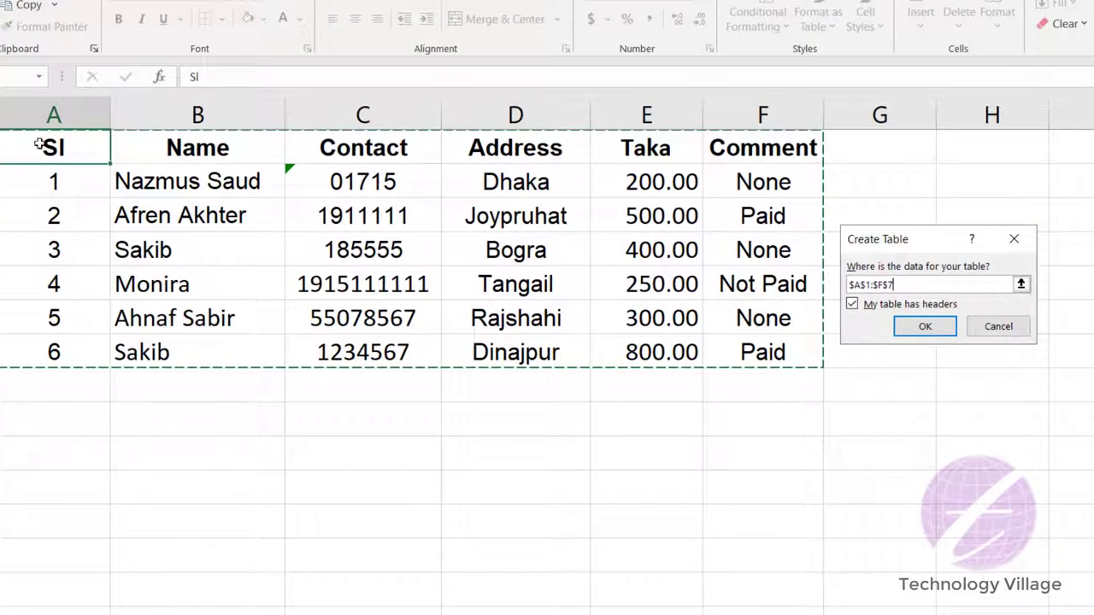
pyautogui.click(853, 308)
pyautogui.click(853, 306)
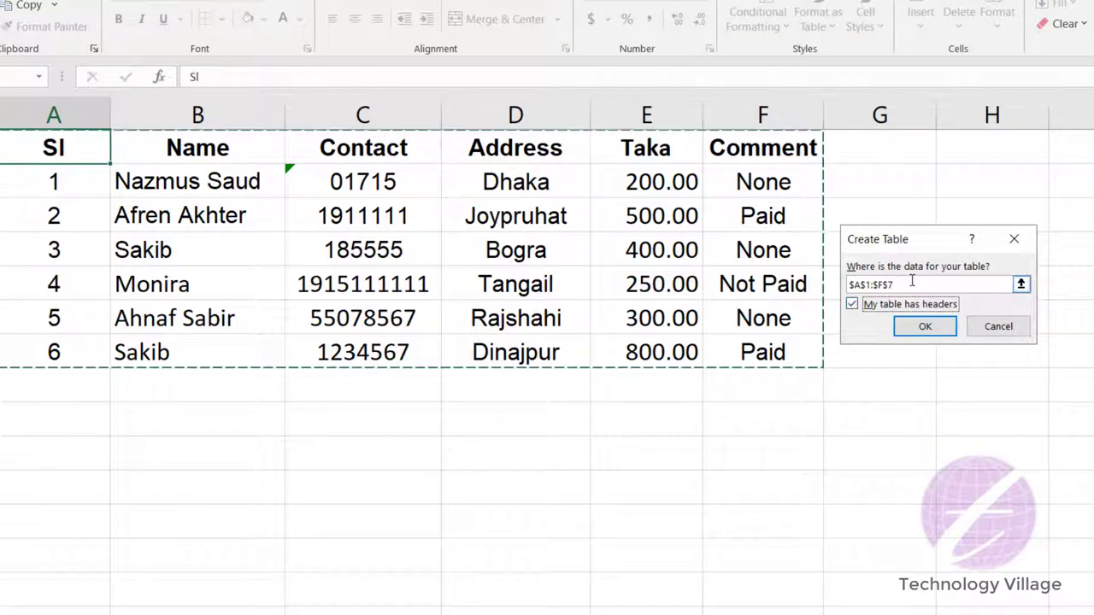
pyautogui.click(912, 282)
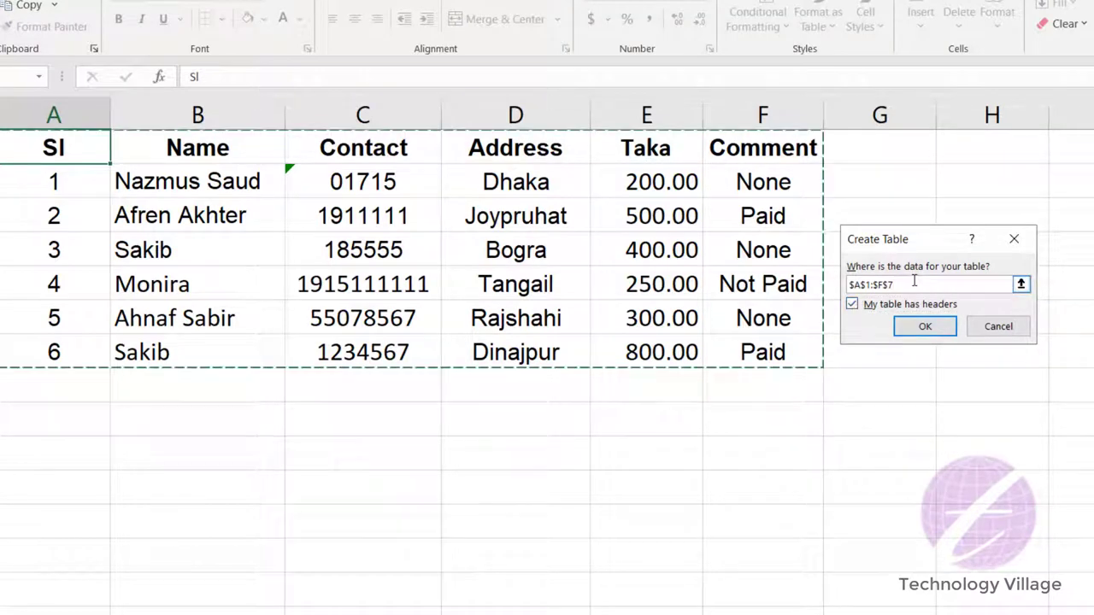
pyautogui.click(928, 332)
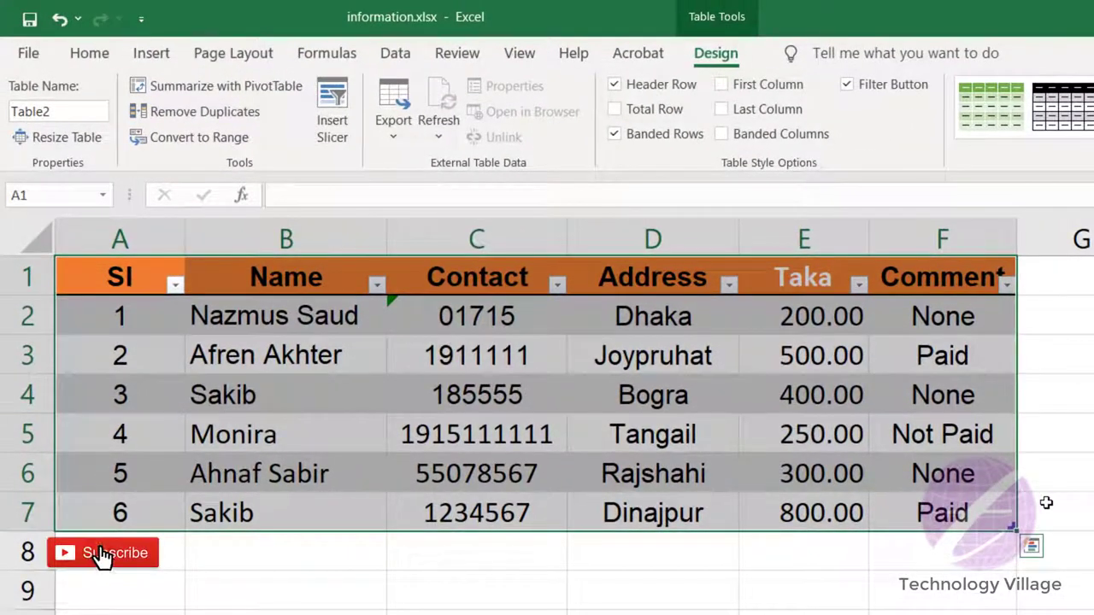
# - Rename the new table as info
pyautogui.click(395, 362)
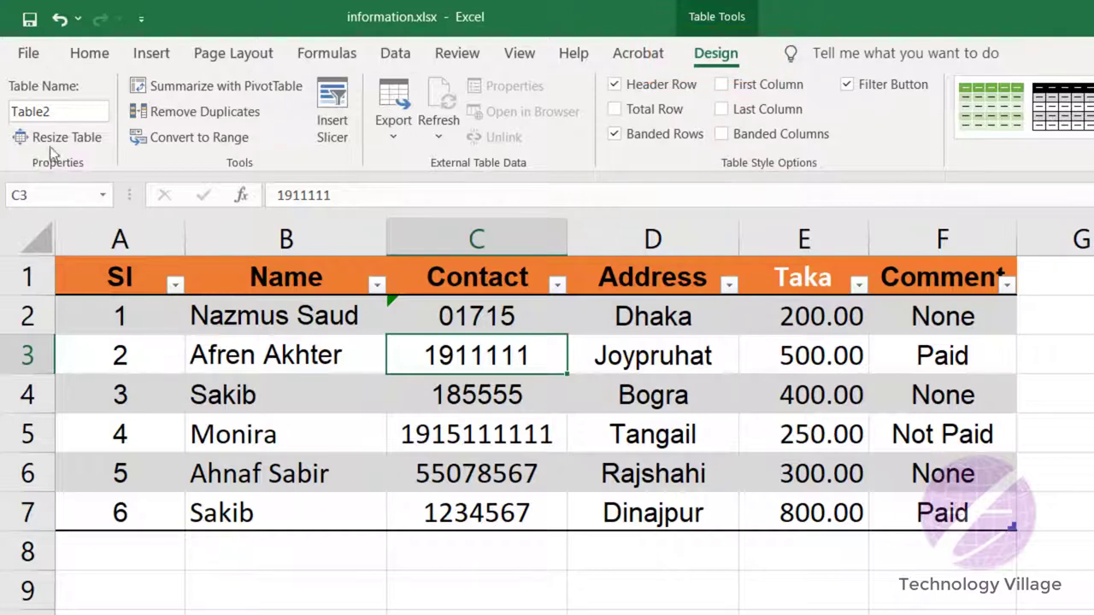
pyautogui.click(365, 367)
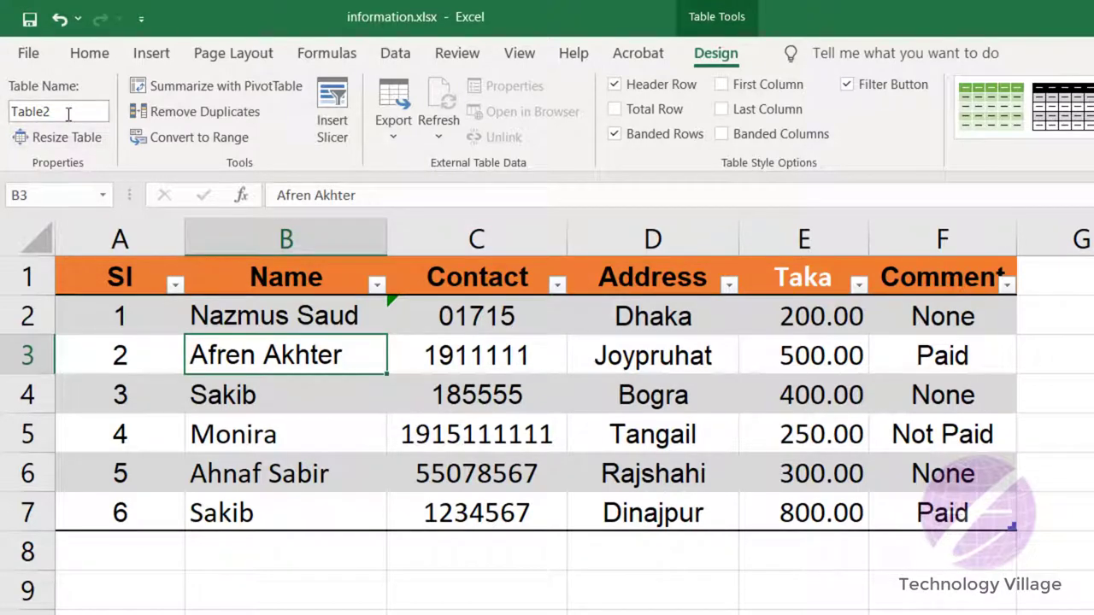
pyautogui.click(68, 114)
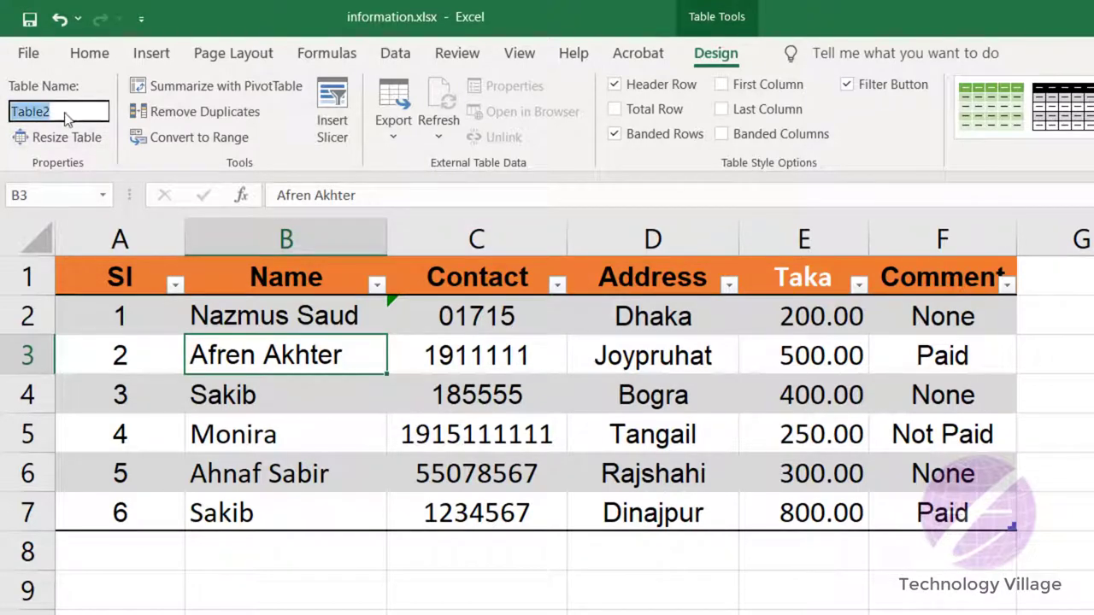
pyautogui.write('info')
pyautogui.press('Return')
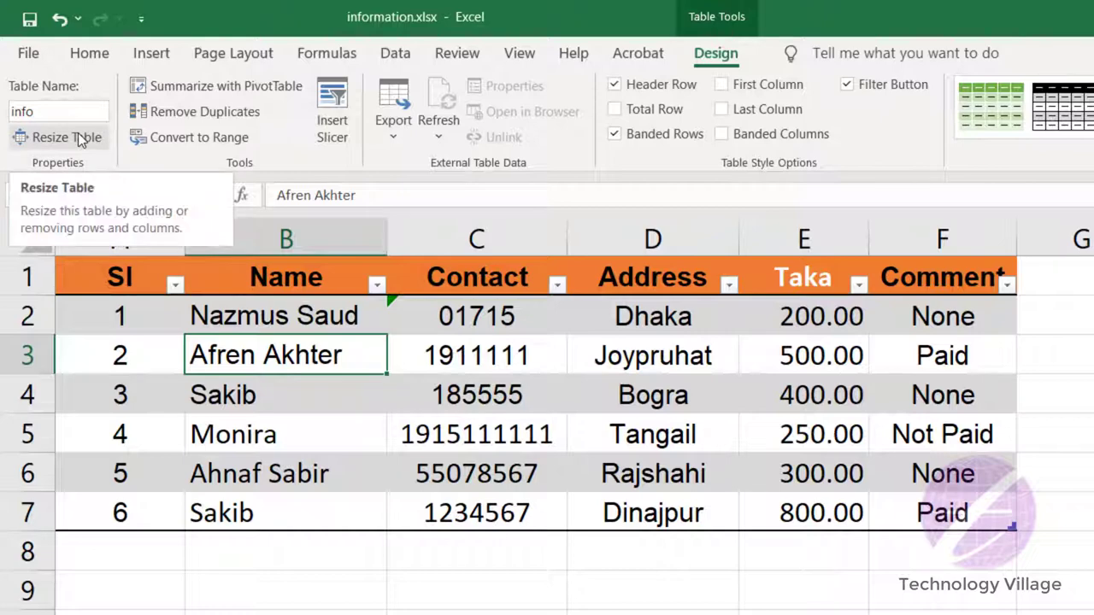
# - Resize the info table to the range A1:F8 so it takes in one extra row
pyautogui.click(844, 372)
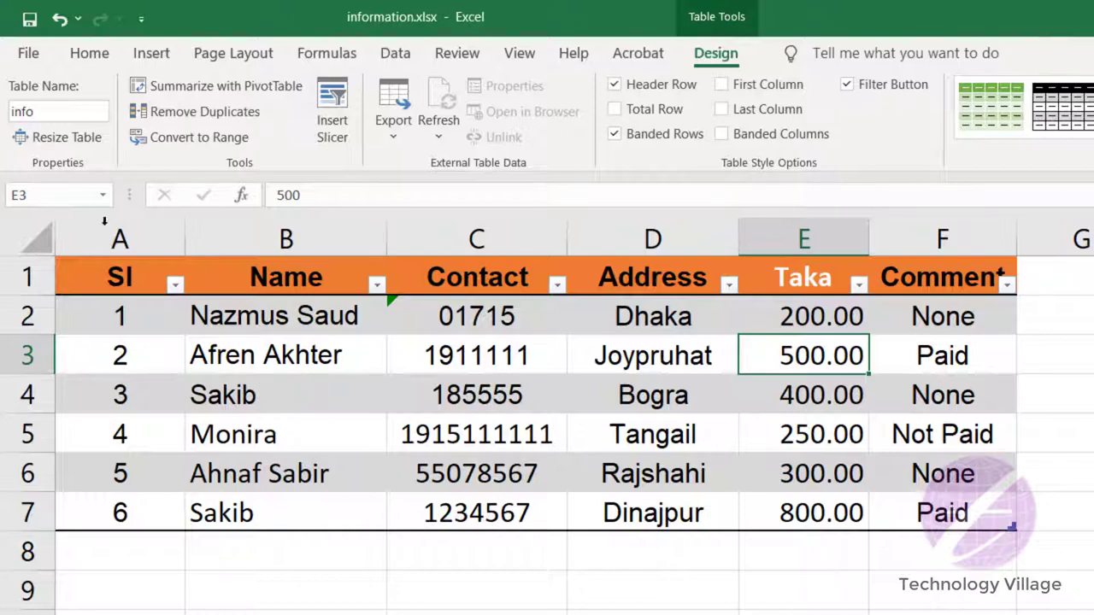
pyautogui.click(62, 138)
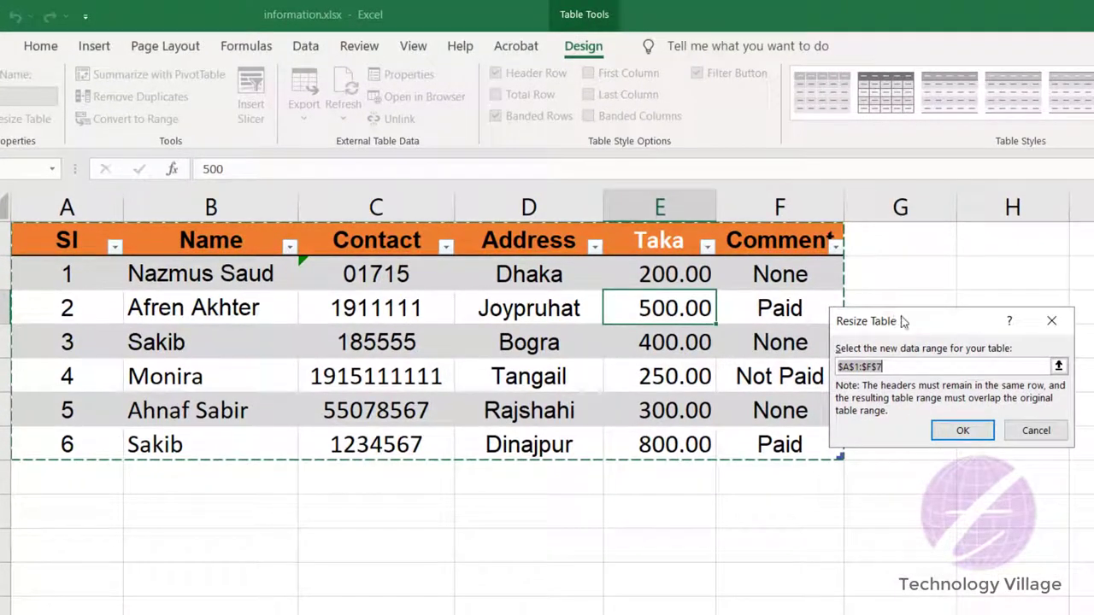
pyautogui.moveTo(903, 322); pyautogui.dragTo(931, 289)
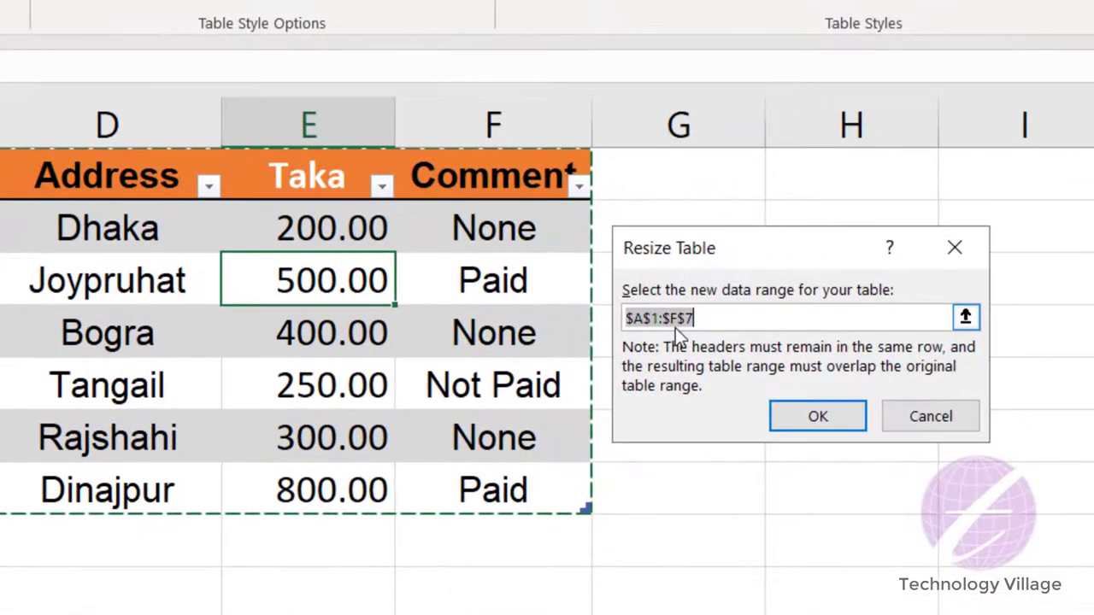
pyautogui.click(696, 319)
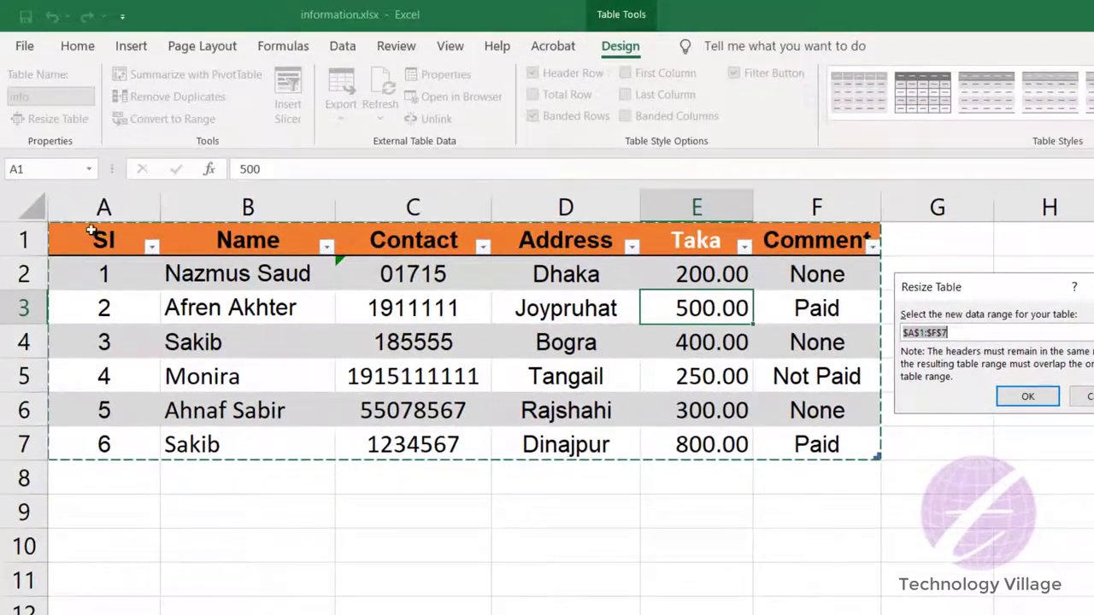
pyautogui.moveTo(90, 230); pyautogui.dragTo(809, 484)
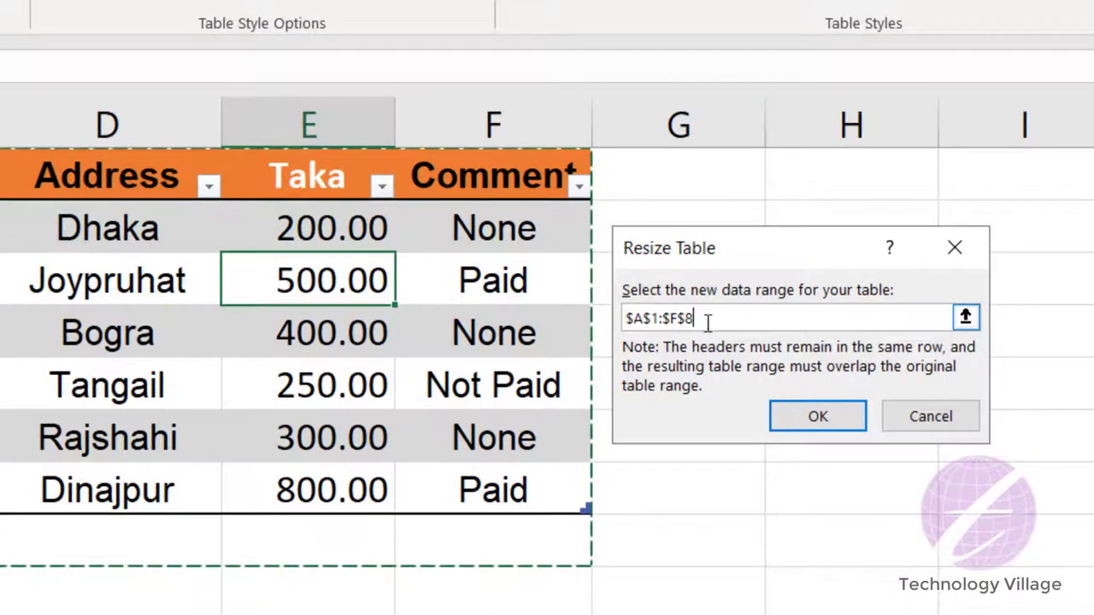
pyautogui.click(812, 417)
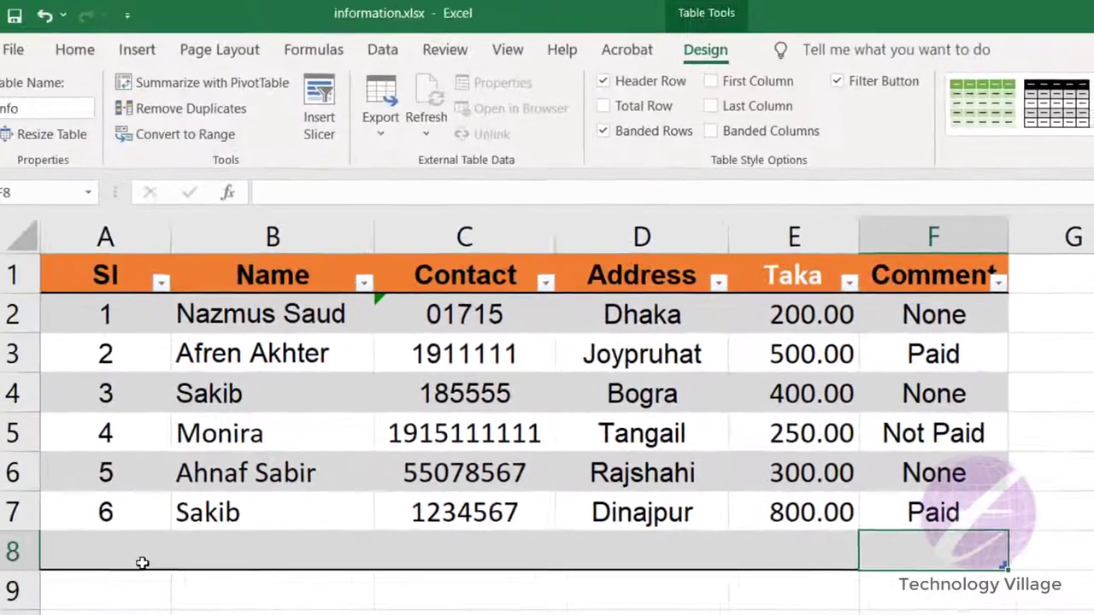
# - Enter 7 as the serial number in cell A8 of the added row
pyautogui.click(133, 546)
pyautogui.write('7')
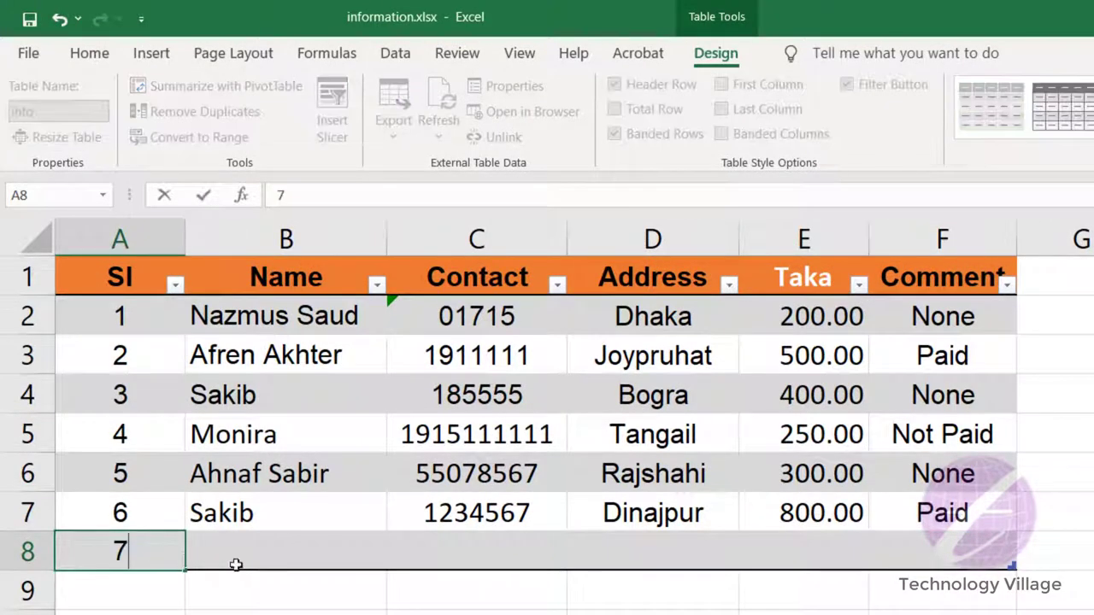
pyautogui.click(295, 561)
pyautogui.click(276, 408)
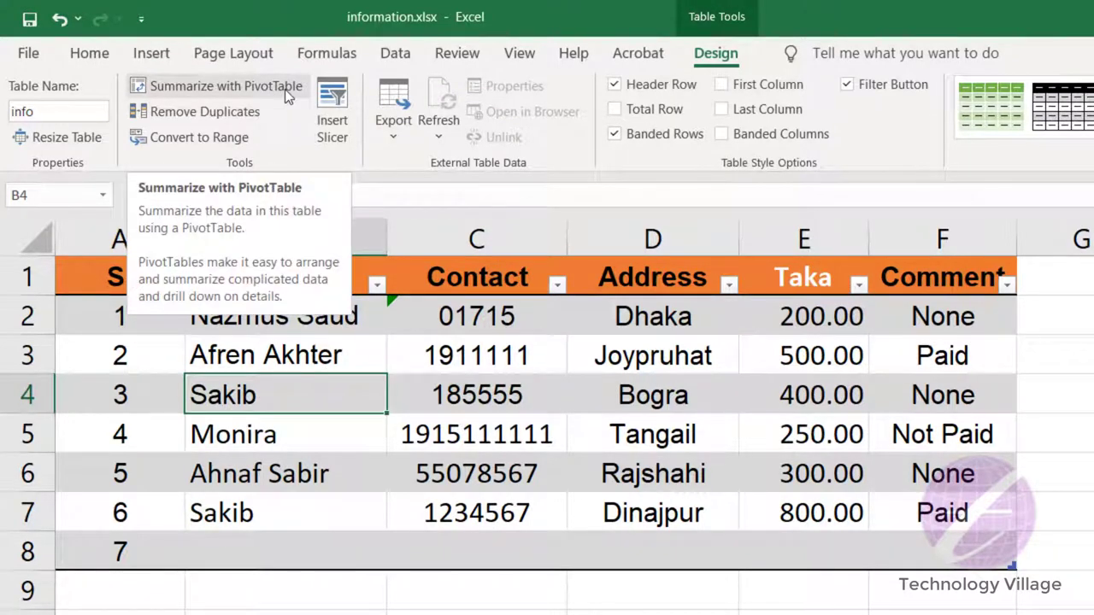
# - Remove duplicate rows from the table by comparing only the Name column, and undo the removal
pyautogui.click(425, 395)
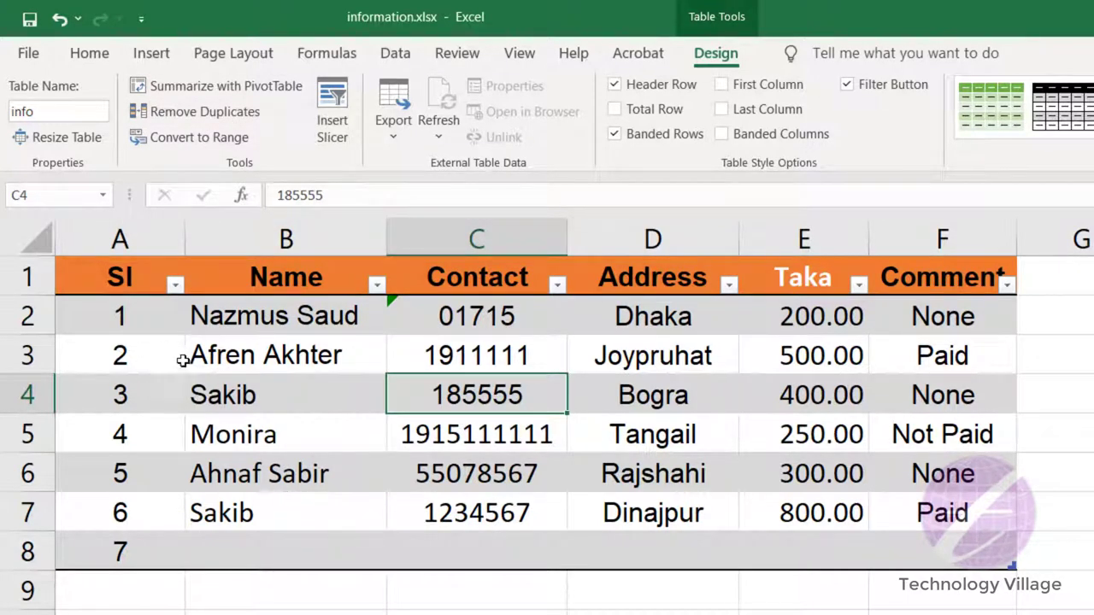
pyautogui.click(213, 111)
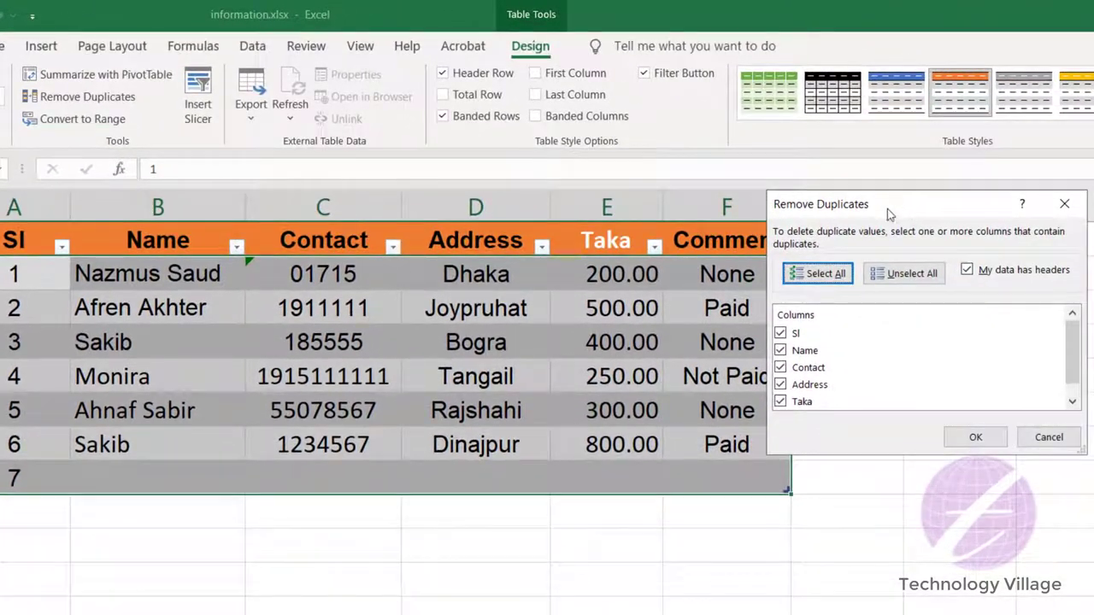
pyautogui.moveTo(887, 209); pyautogui.dragTo(807, 279)
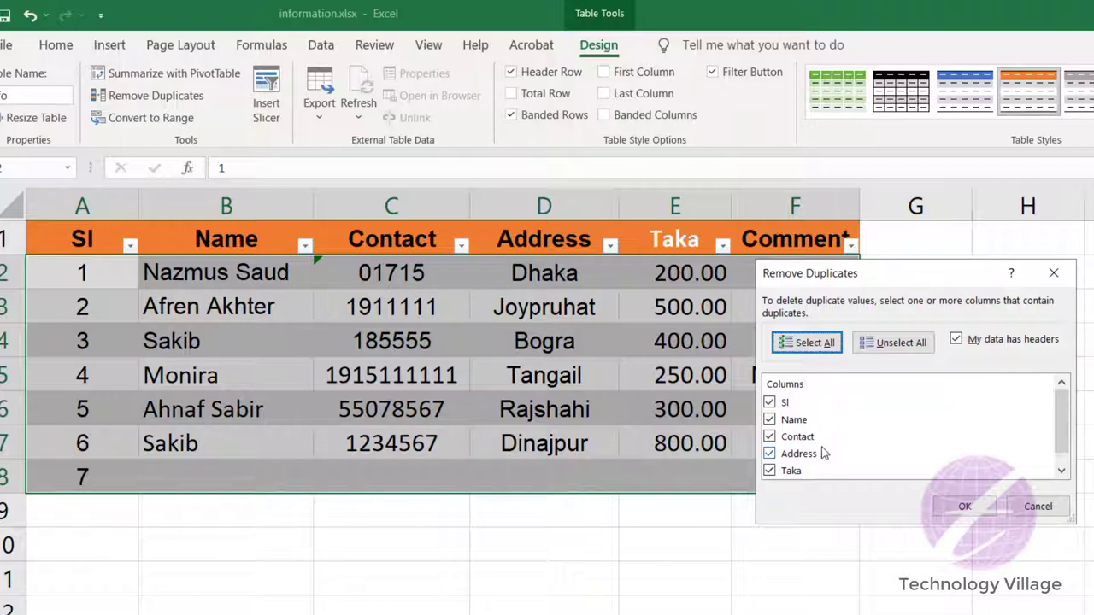
pyautogui.click(769, 402)
pyautogui.click(769, 401)
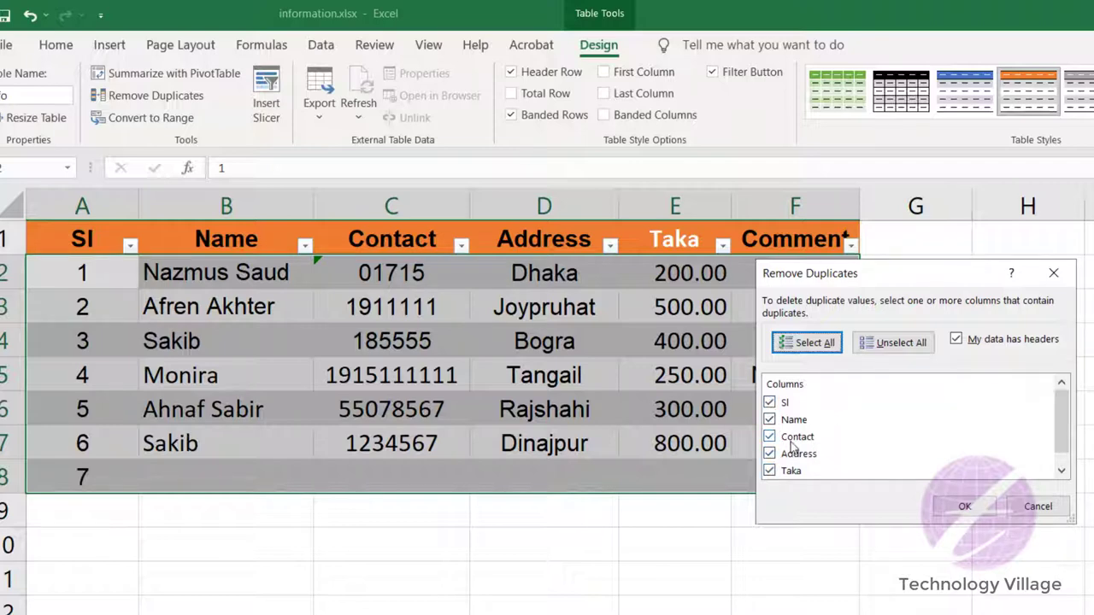
pyautogui.click(893, 343)
pyautogui.click(771, 425)
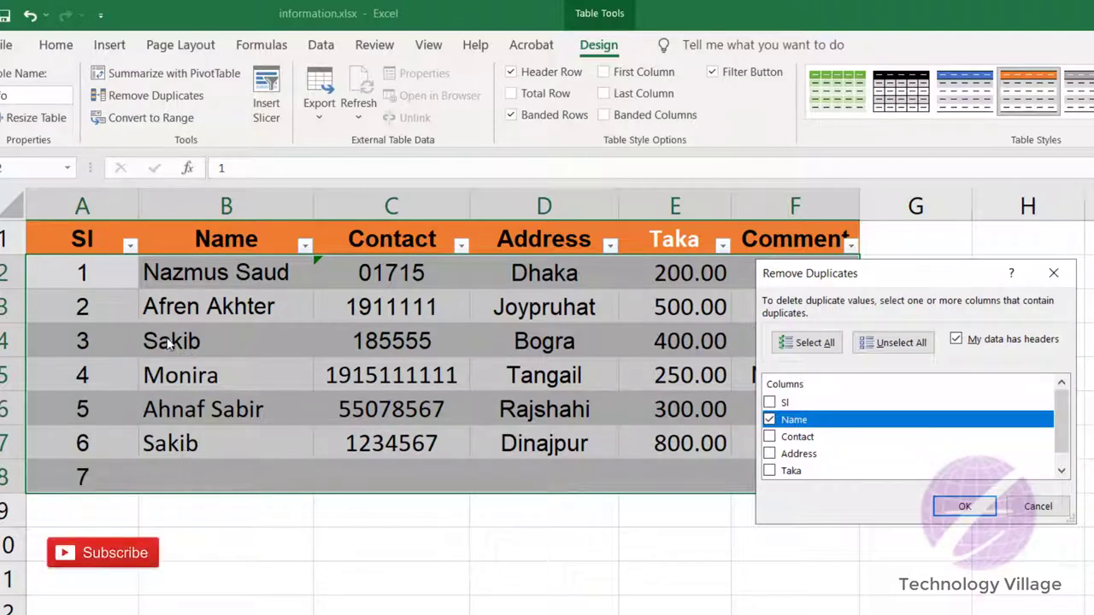
pyautogui.click(964, 506)
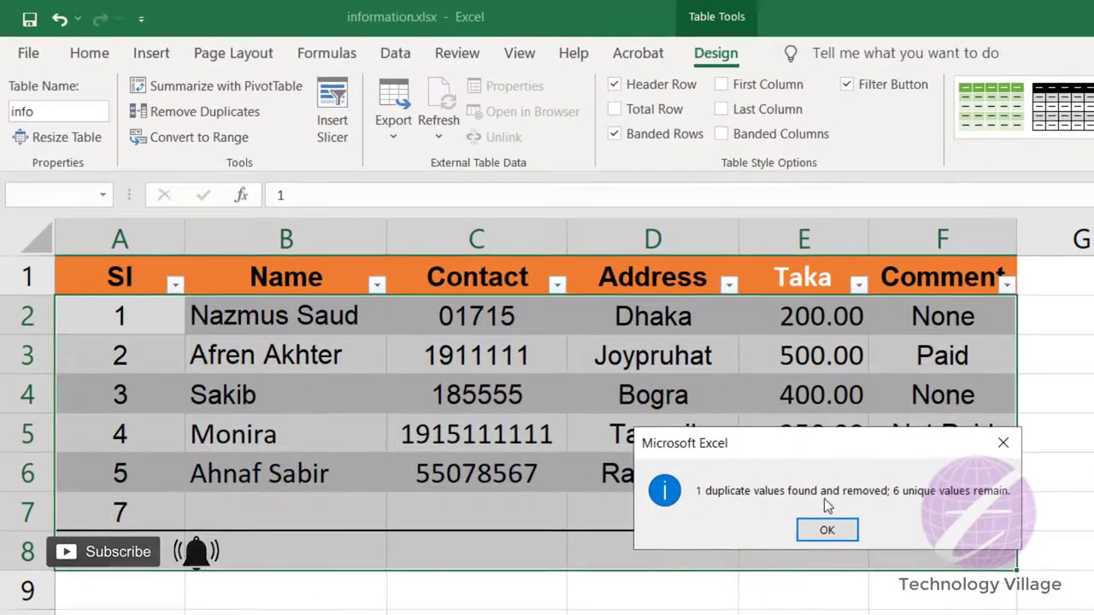
pyautogui.click(827, 531)
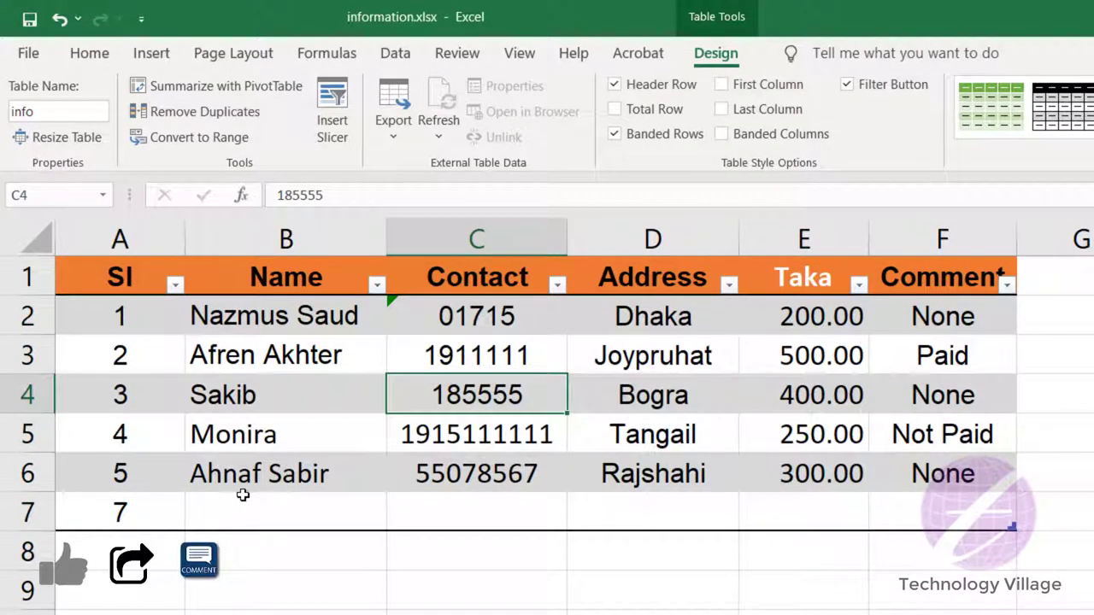
pyautogui.click(281, 435)
pyautogui.hotkey('ctrl', 'z')
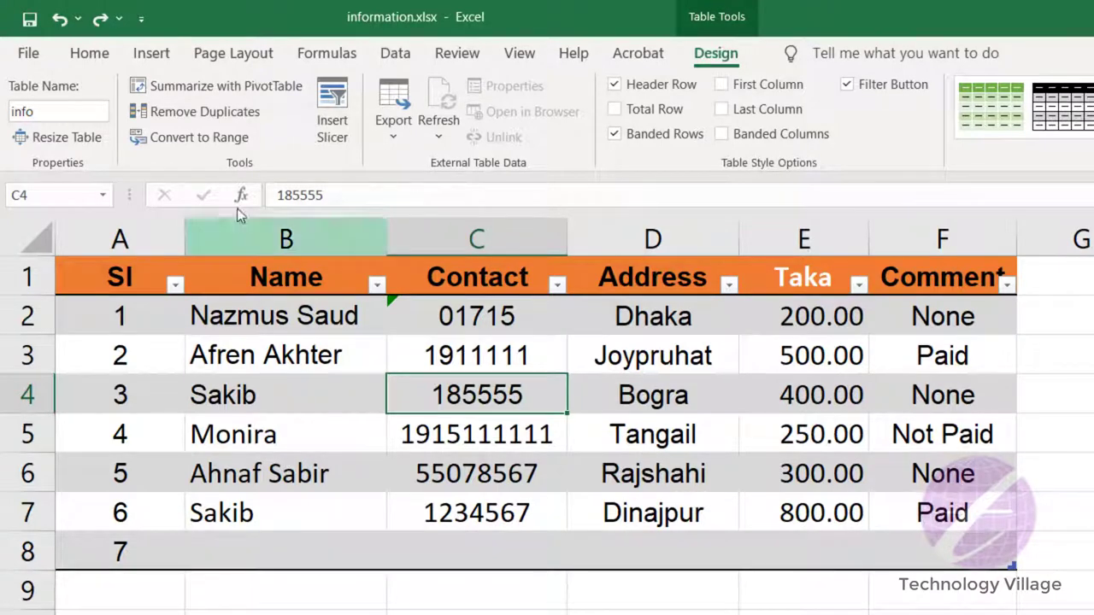
# - Convert the table to a normal range, and undo the conversion
pyautogui.click(195, 137)
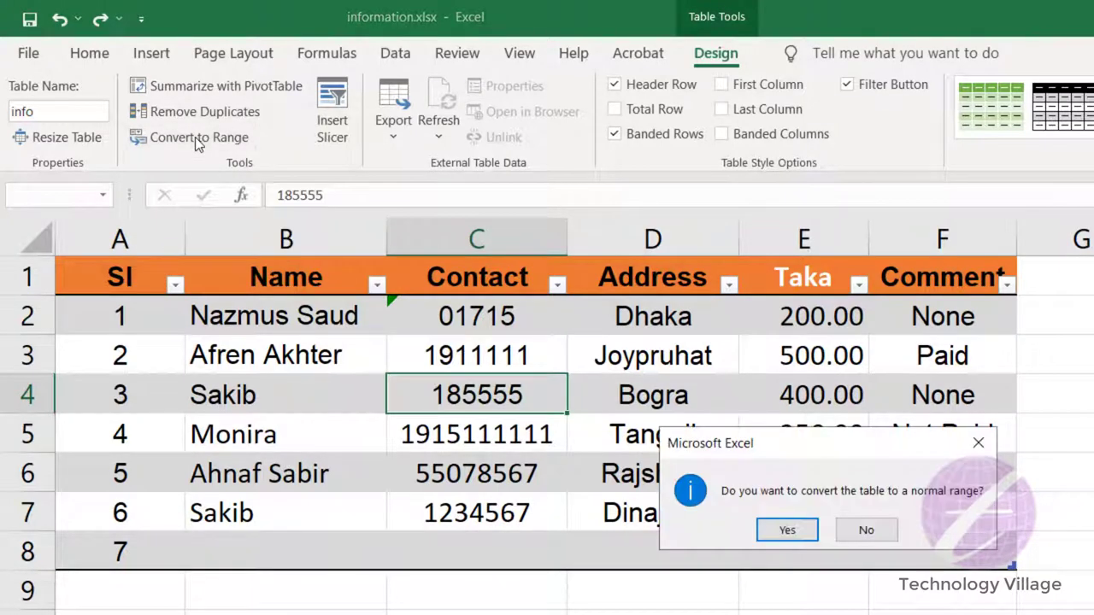
pyautogui.click(786, 530)
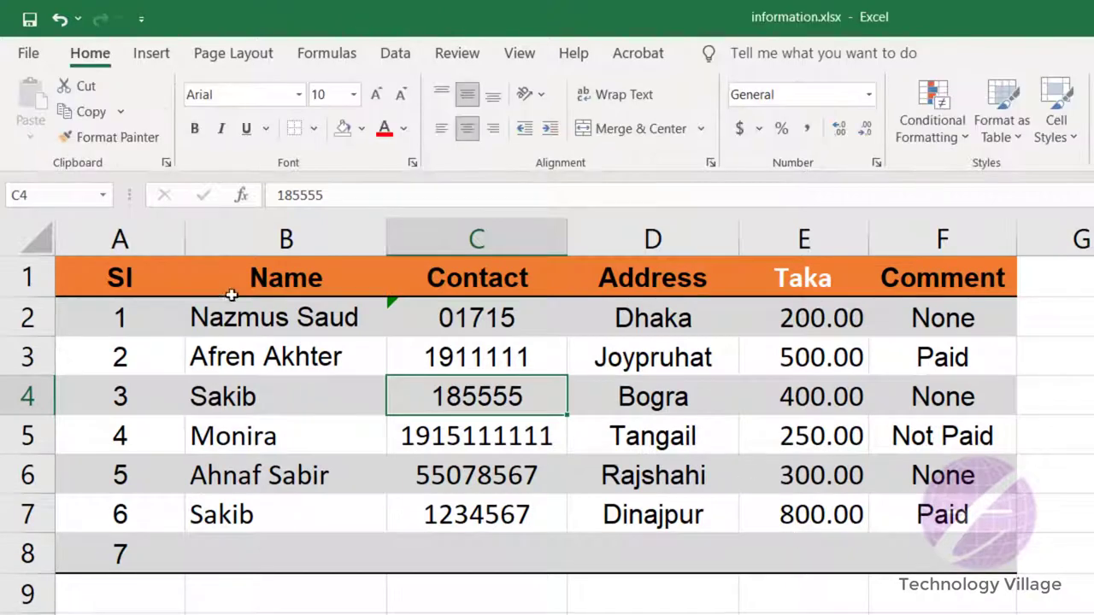
pyautogui.click(949, 355)
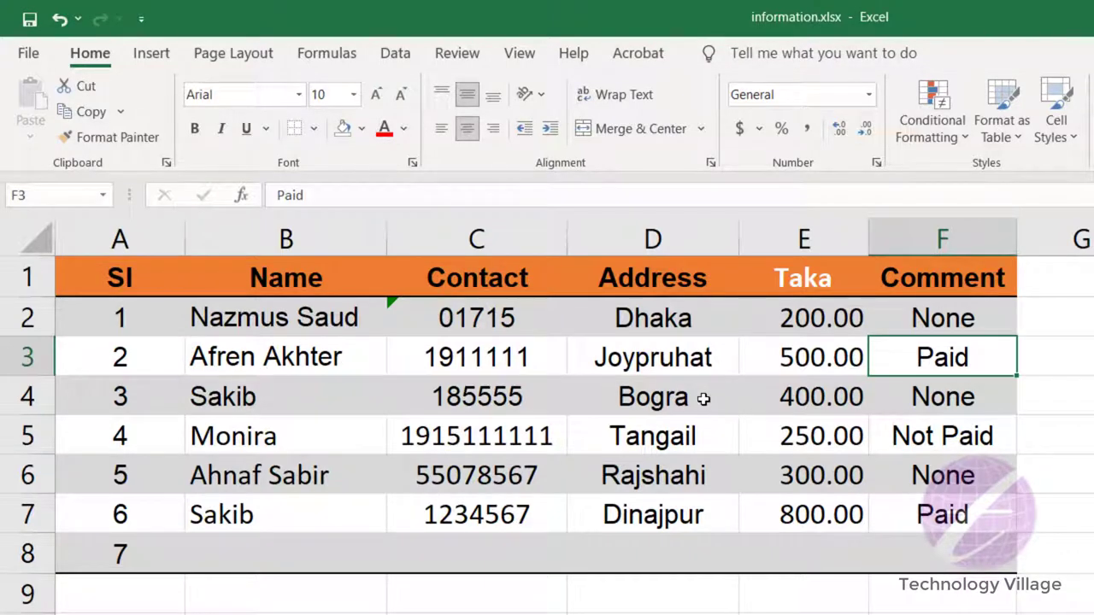
pyautogui.hotkey('ctrl', 'z')
pyautogui.click(605, 452)
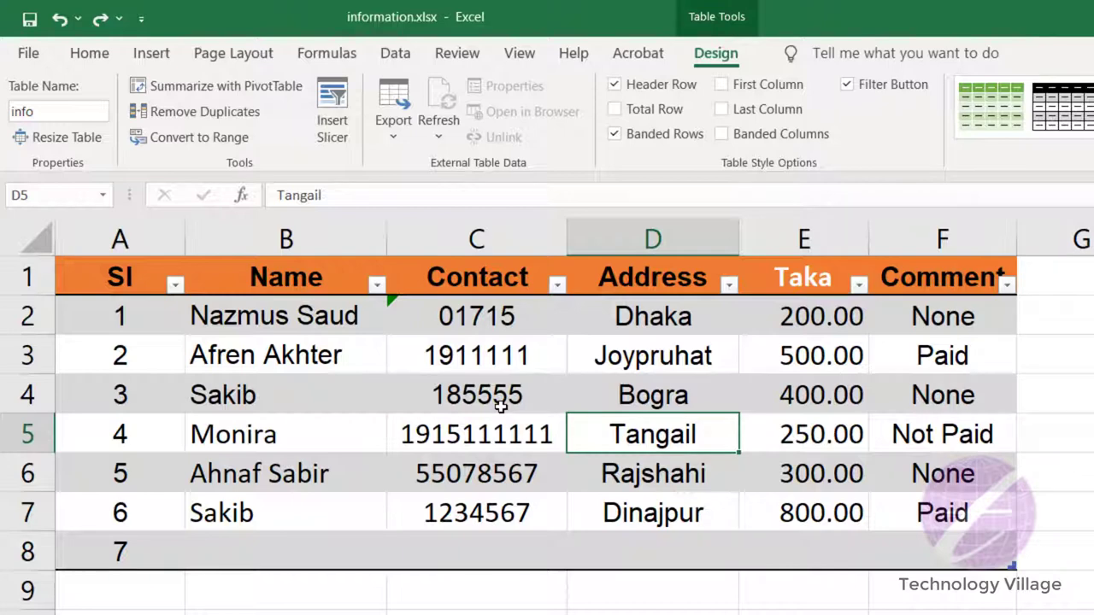
# - Insert a slicer for the Name column and place it beside the table over columns G to I
pyautogui.click(333, 129)
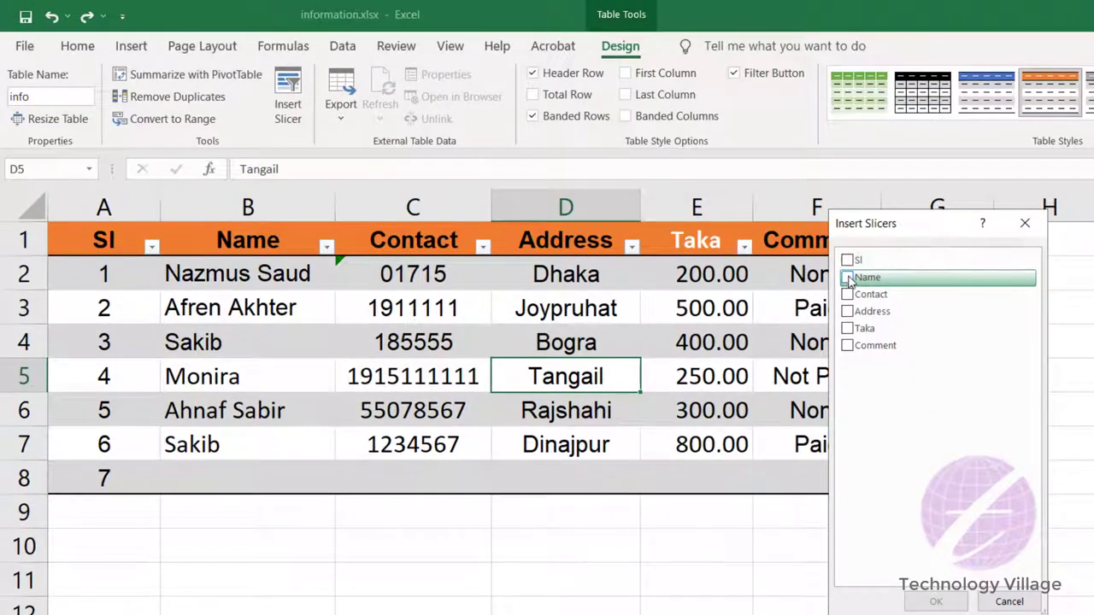
pyautogui.click(846, 279)
pyautogui.click(937, 601)
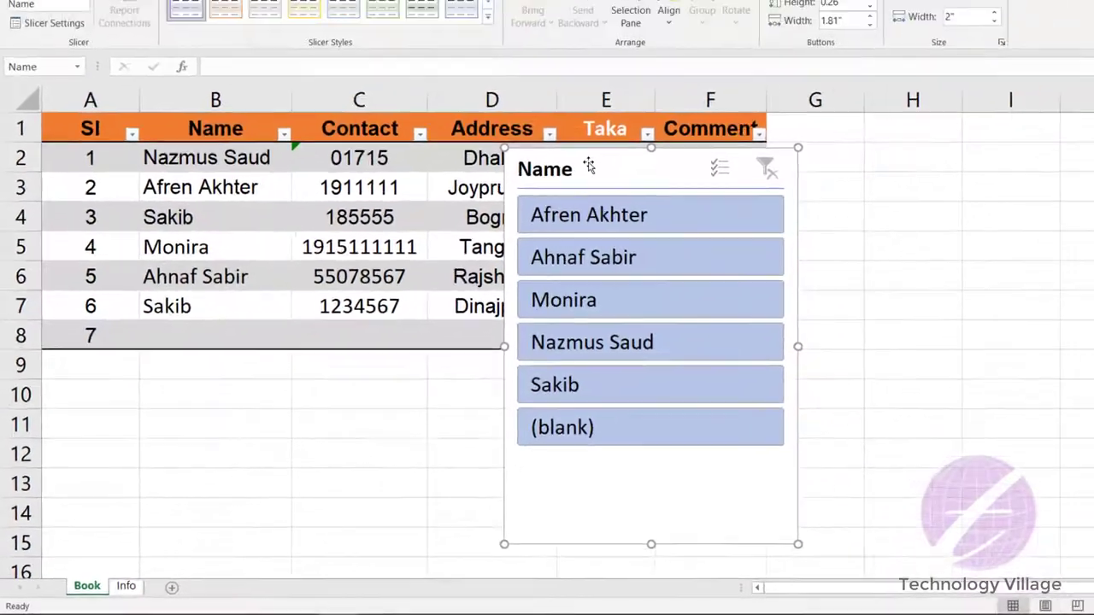
pyautogui.moveTo(676, 107); pyautogui.dragTo(1000, 94)
pyautogui.moveTo(768, 213); pyautogui.dragTo(769, 216)
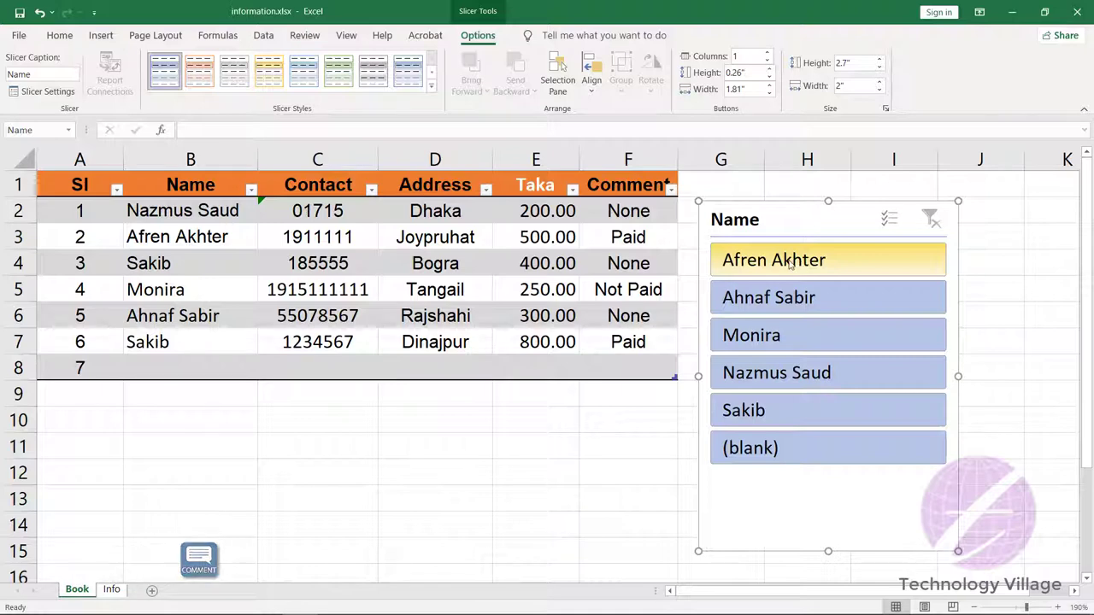
# - Filter the table with the Name slicer by each of its first five entries in turn
pyautogui.click(802, 263)
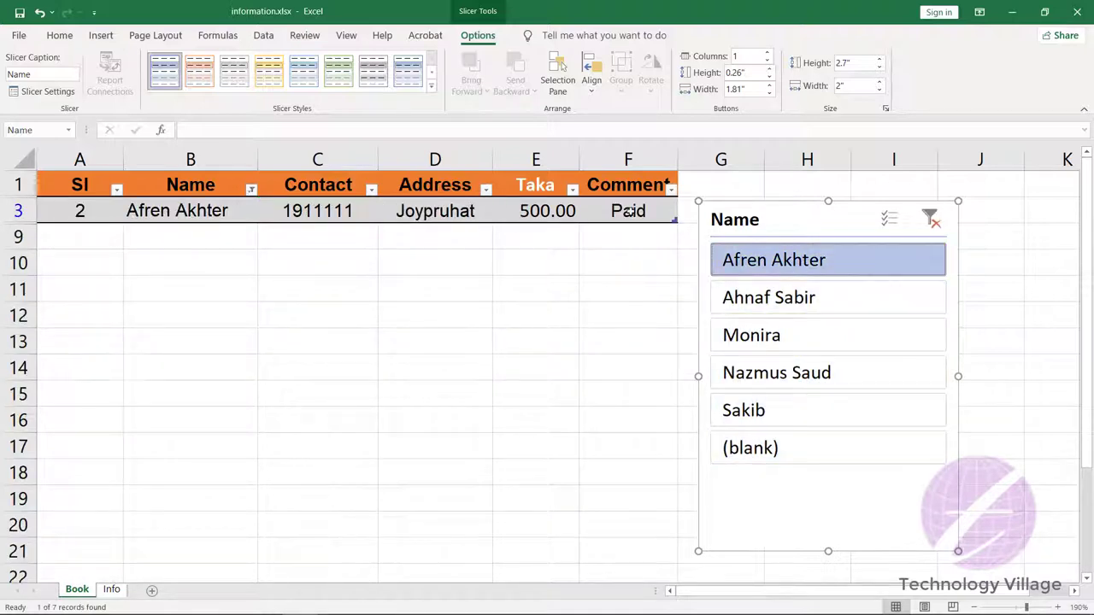
pyautogui.click(797, 299)
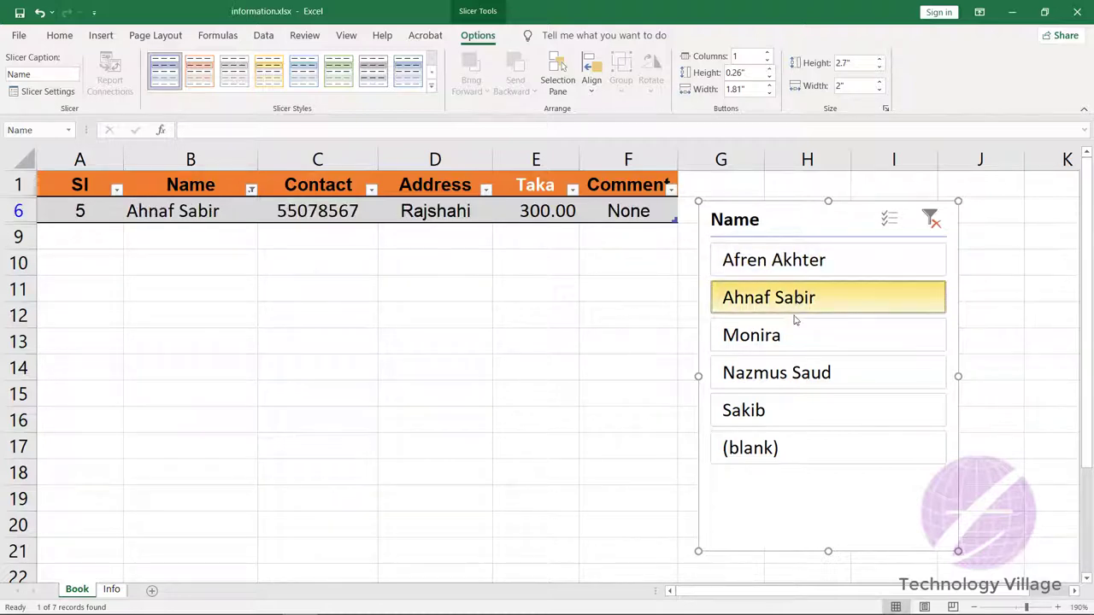
pyautogui.click(779, 342)
pyautogui.click(780, 376)
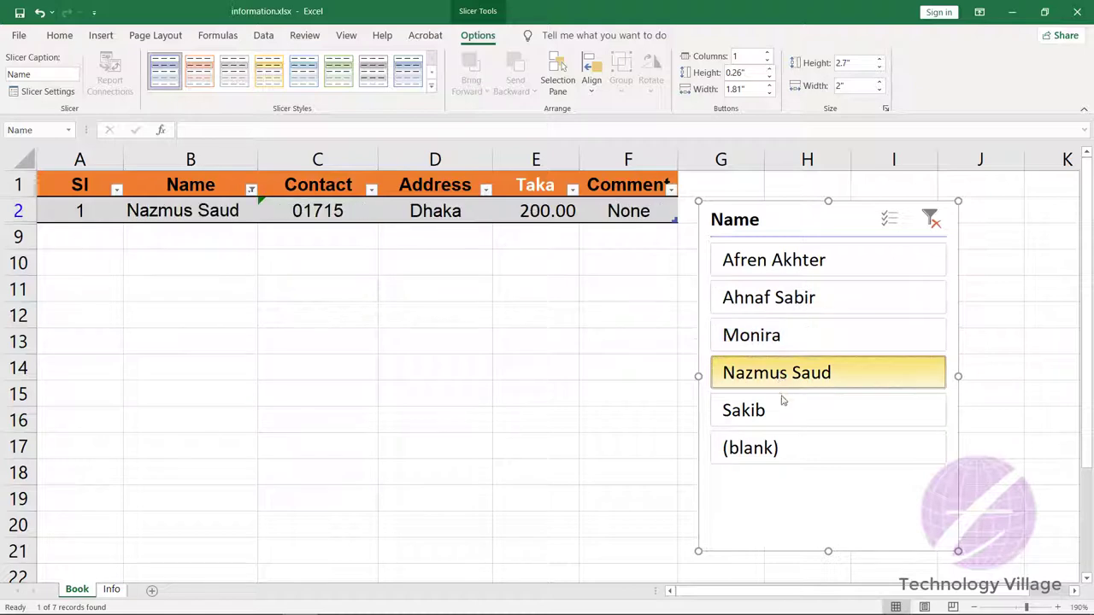
pyautogui.click(773, 415)
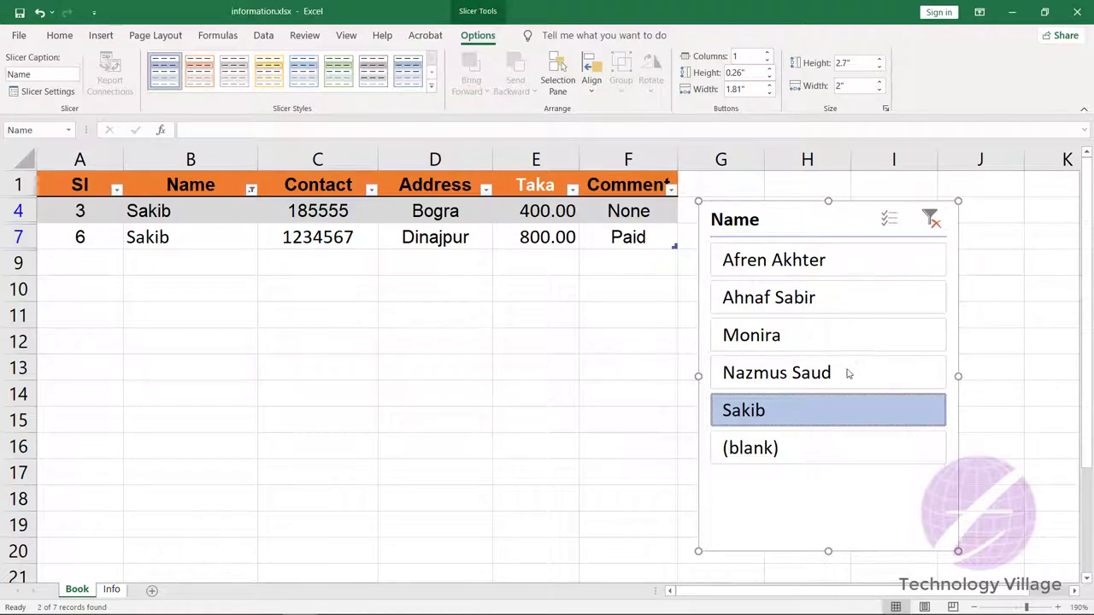
# - Clear the Name slicer's filter and delete the slicer
pyautogui.click(929, 222)
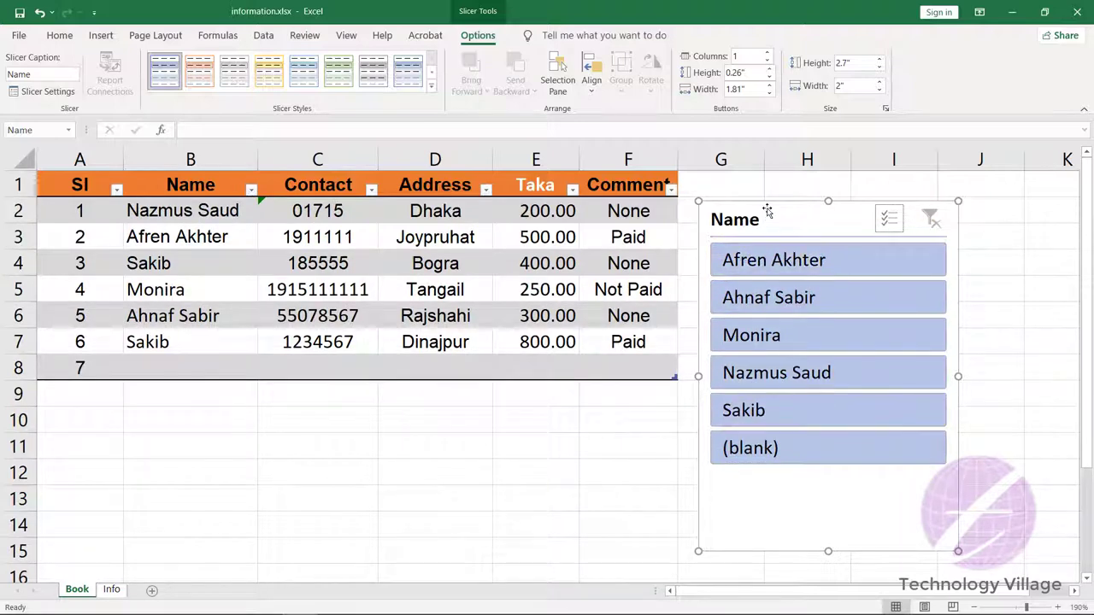
pyautogui.press('Delete')
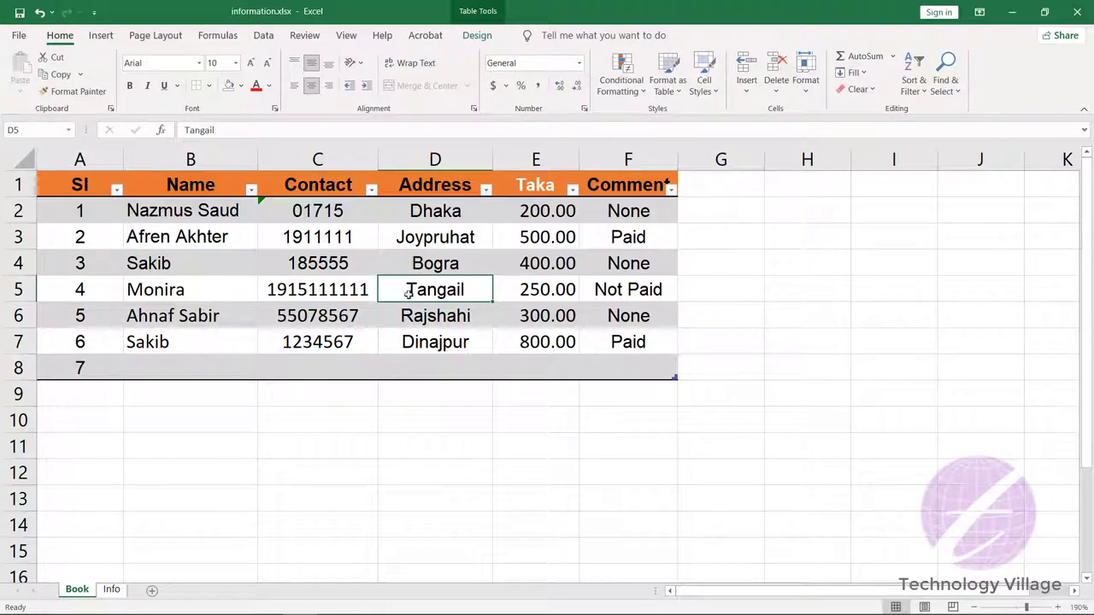
# - Turn the table's header row off and back on, and turn its total row on and back off
pyautogui.click(477, 35)
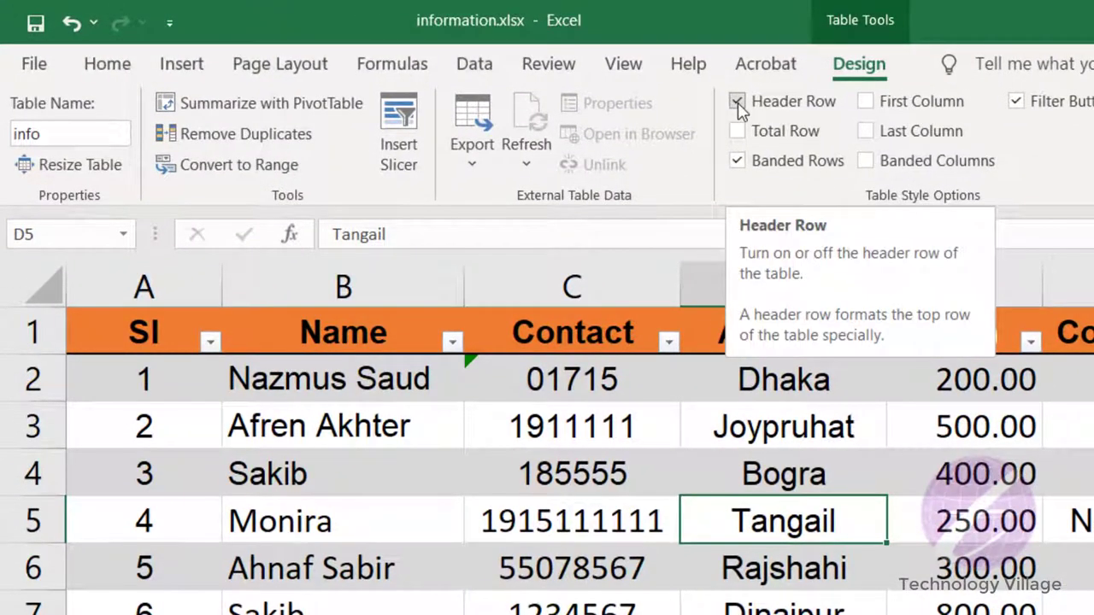
pyautogui.click(737, 101)
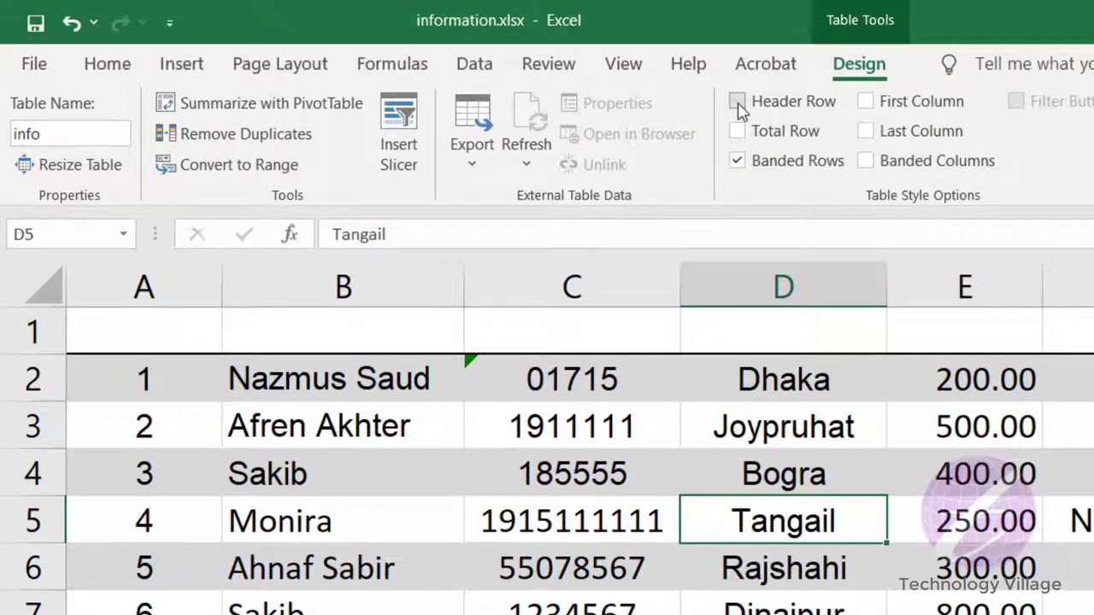
pyautogui.click(737, 101)
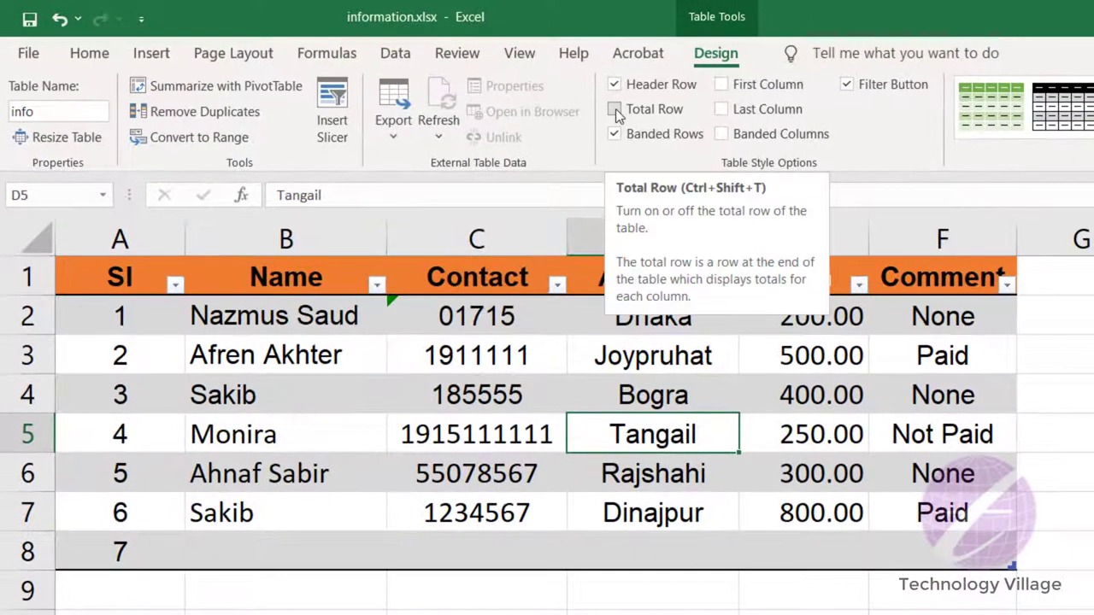
pyautogui.click(615, 109)
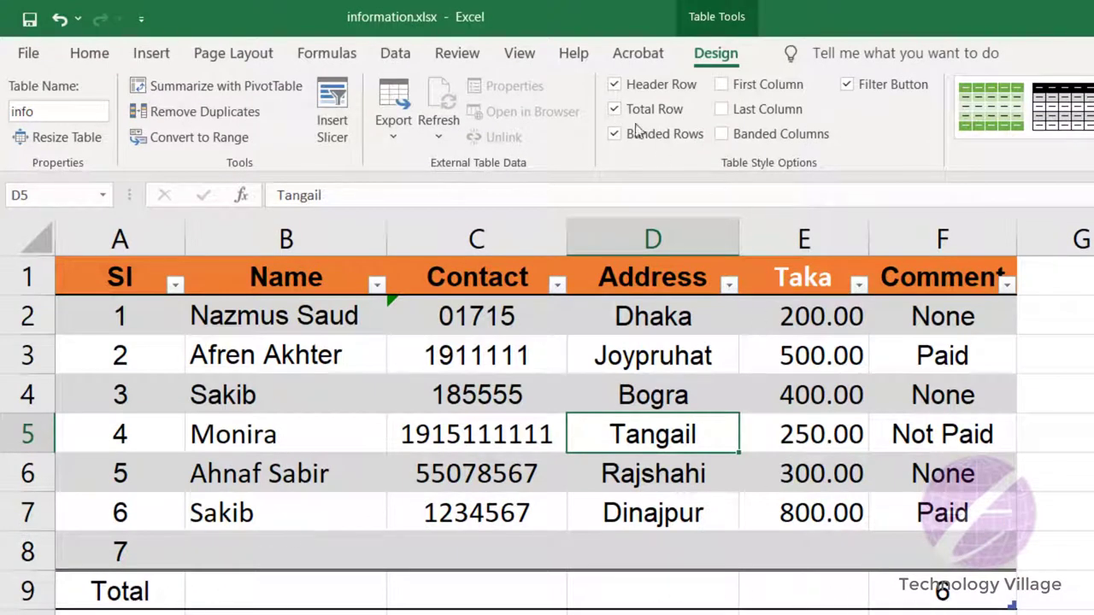
pyautogui.click(613, 110)
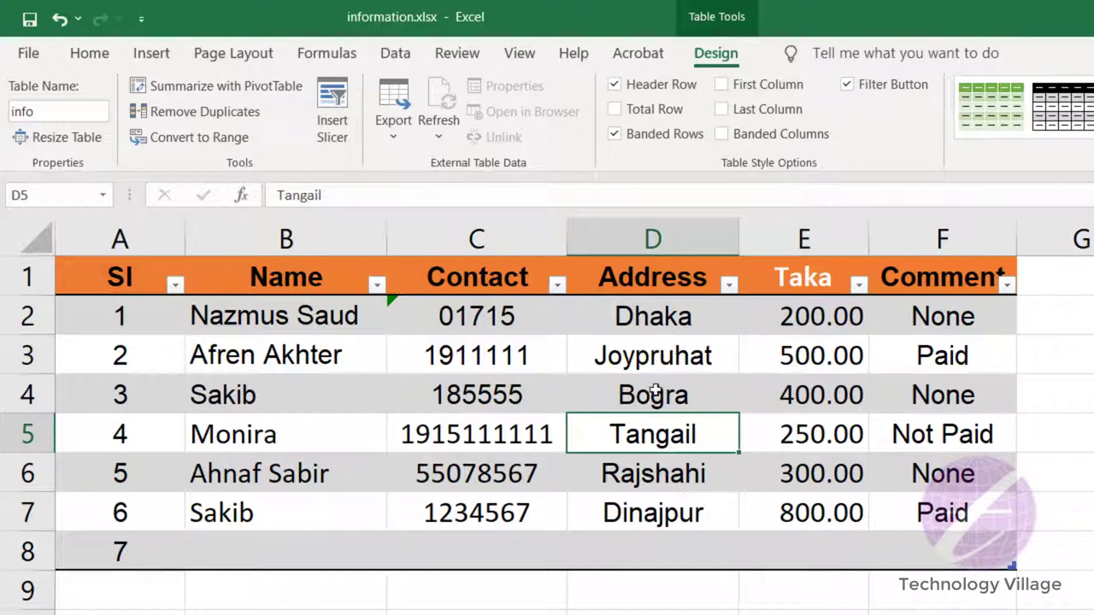
# - Turn the table's banded rows off and back on, and turn banded columns on and back off
pyautogui.click(614, 134)
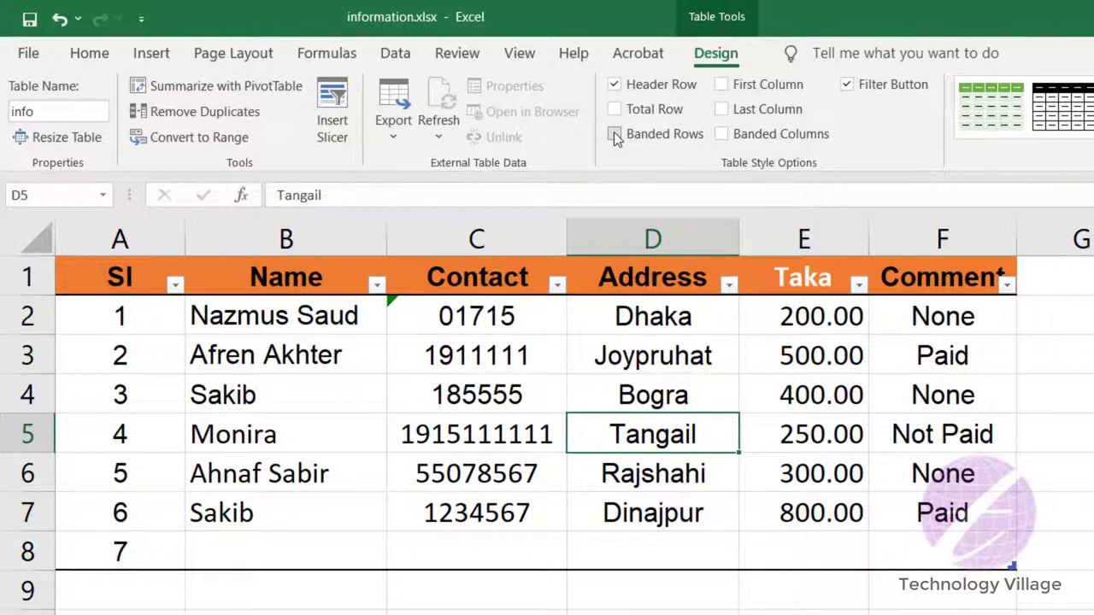
pyautogui.click(614, 134)
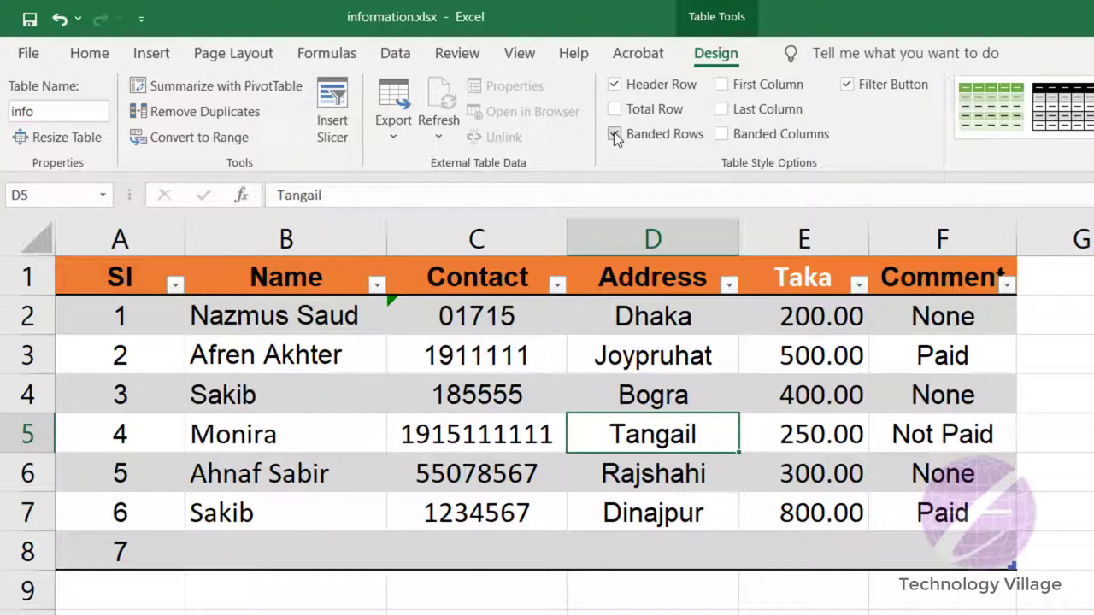
pyautogui.click(721, 134)
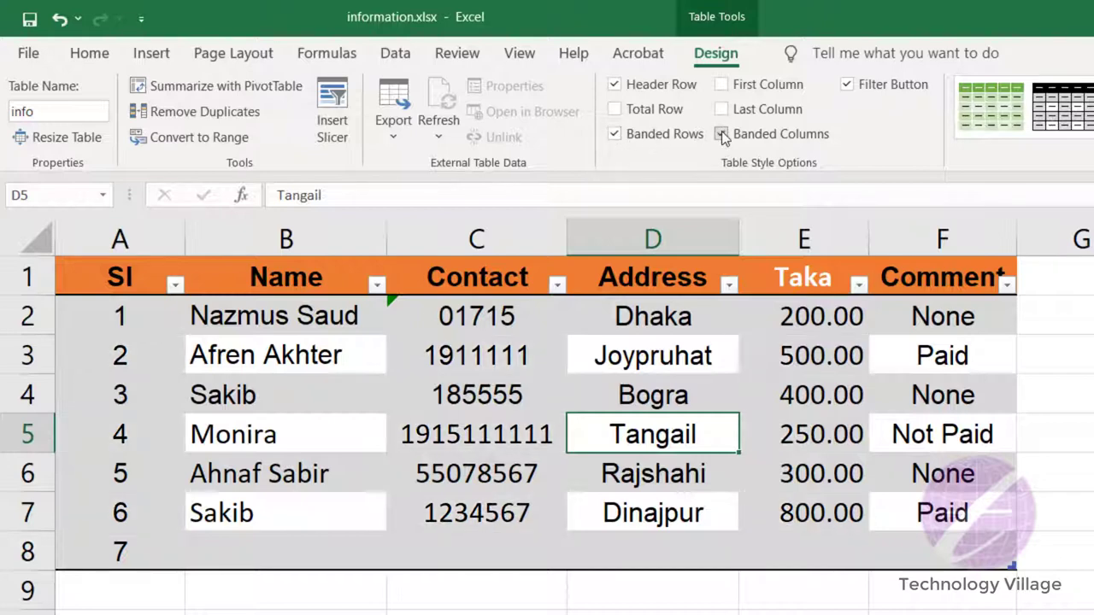
pyautogui.click(721, 134)
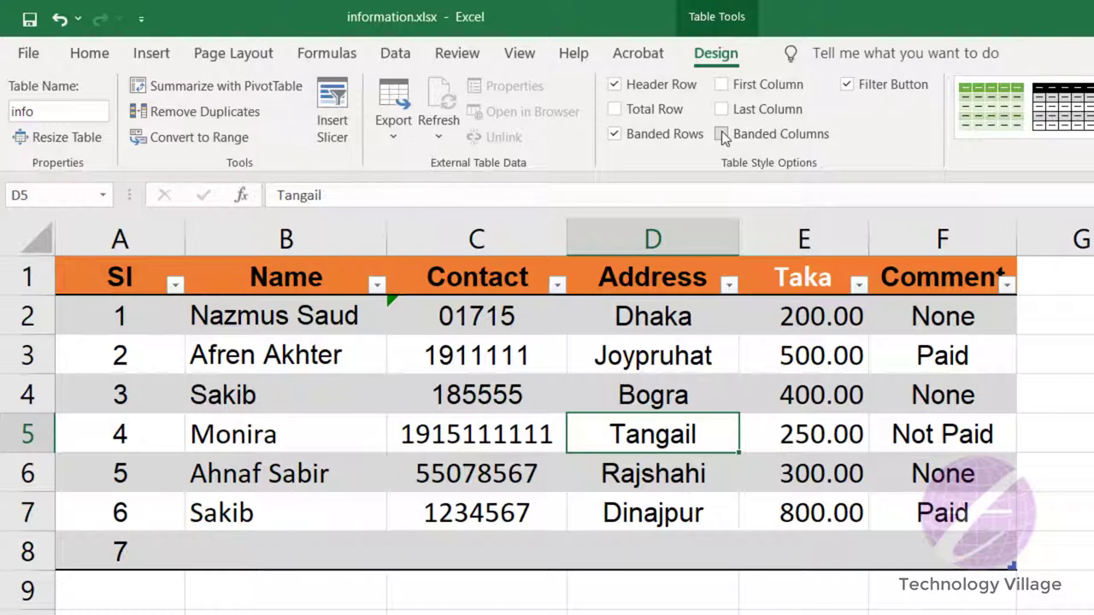
# - Turn the special formatting of the table's first column and last column on and back off, one after the other
pyautogui.click(722, 84)
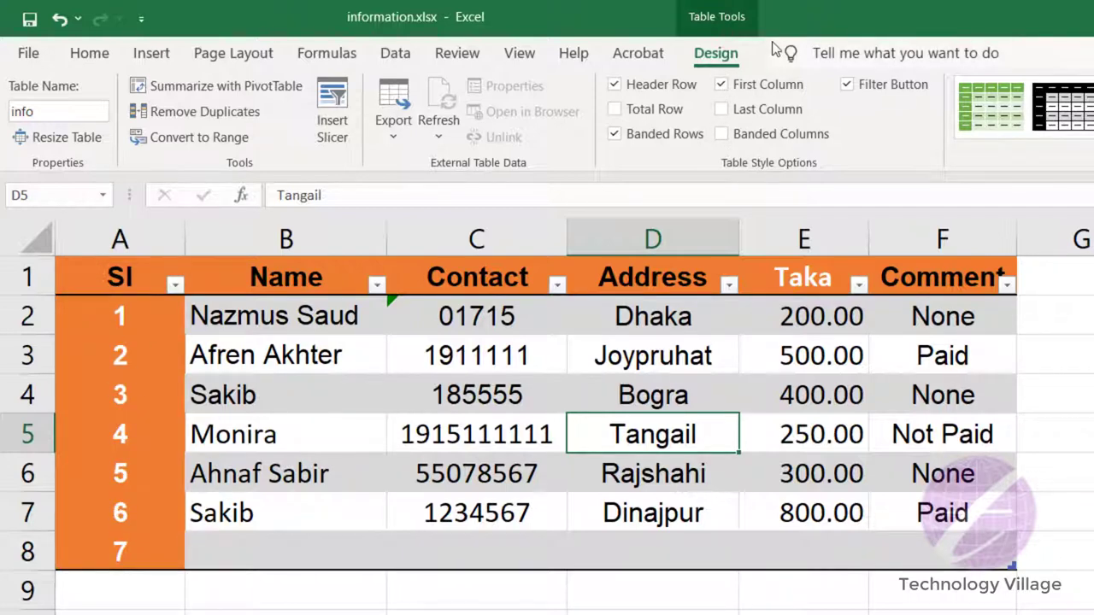
pyautogui.click(722, 85)
pyautogui.click(723, 109)
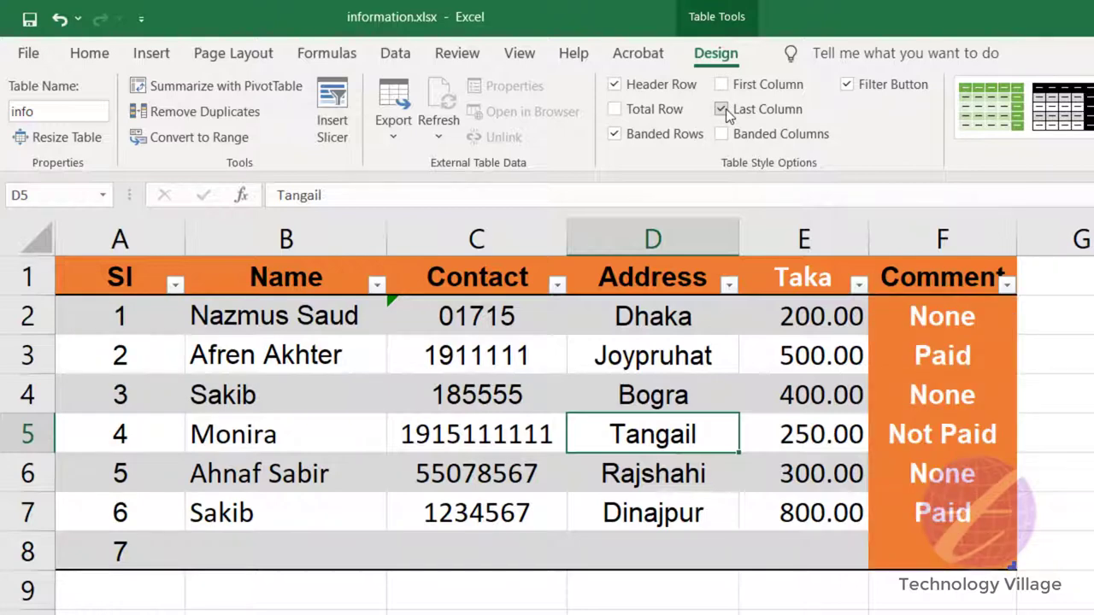
pyautogui.click(723, 109)
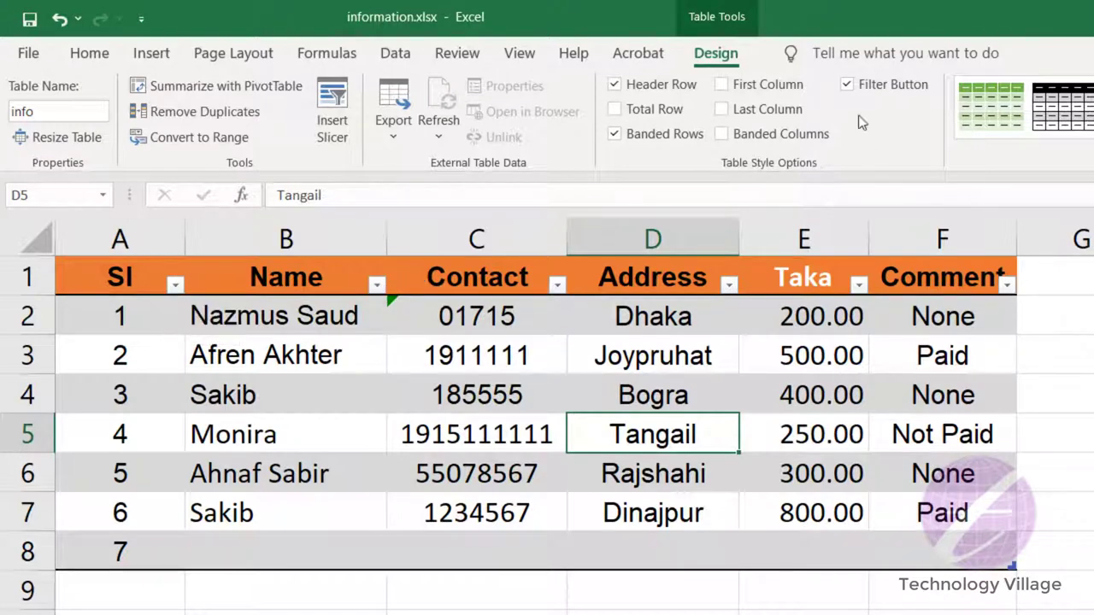
# - Hide and restore the table's filter buttons, and examine the sort and filter options of the Name column
pyautogui.click(847, 84)
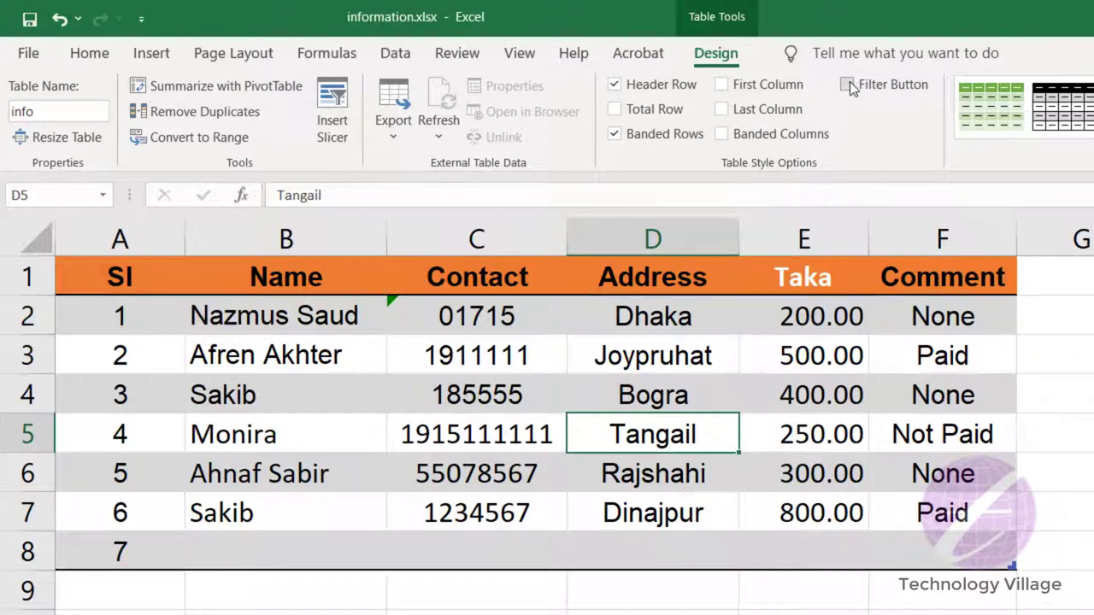
pyautogui.click(847, 84)
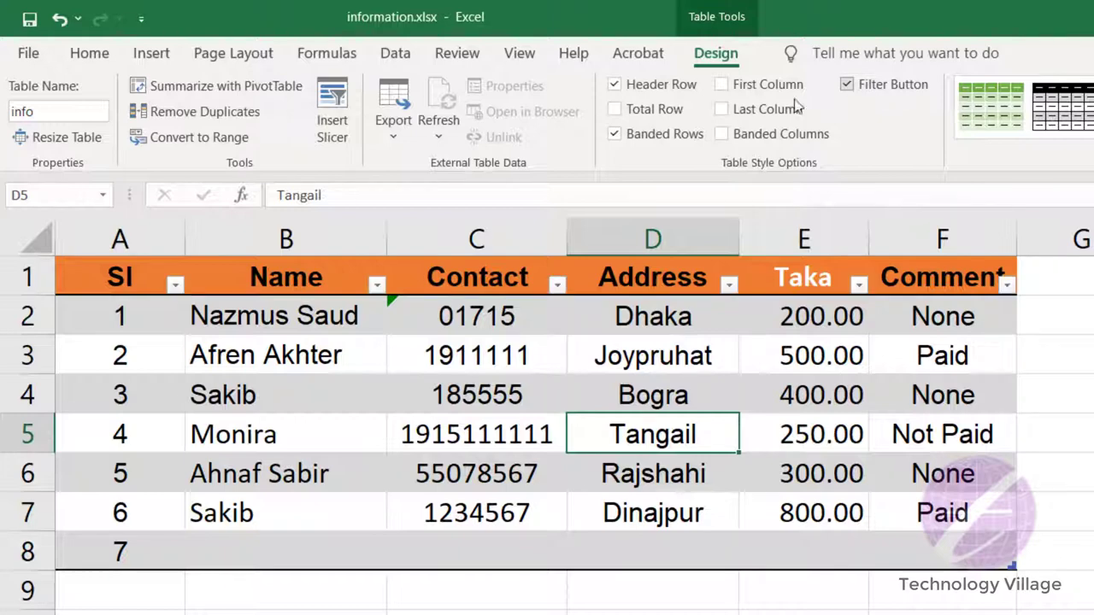
pyautogui.click(377, 285)
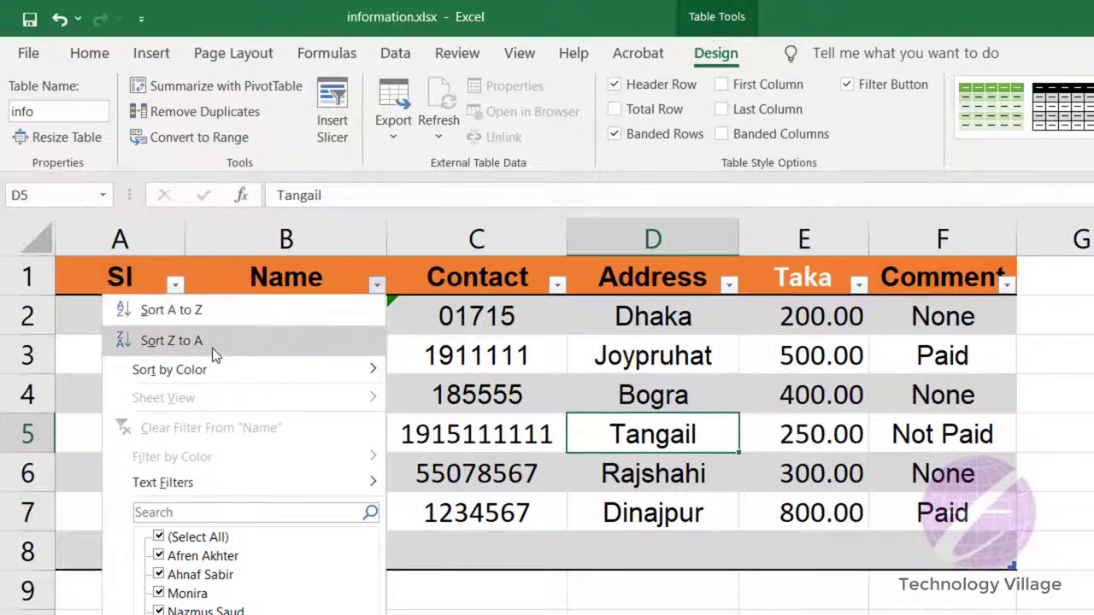
pyautogui.moveTo(258, 377)
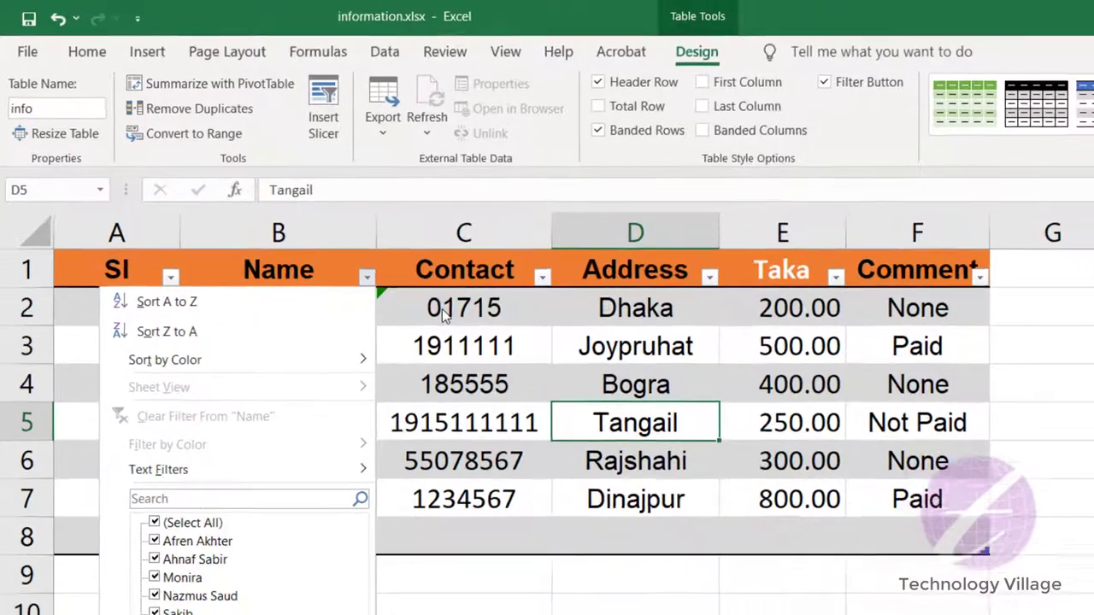
pyautogui.press('Escape')
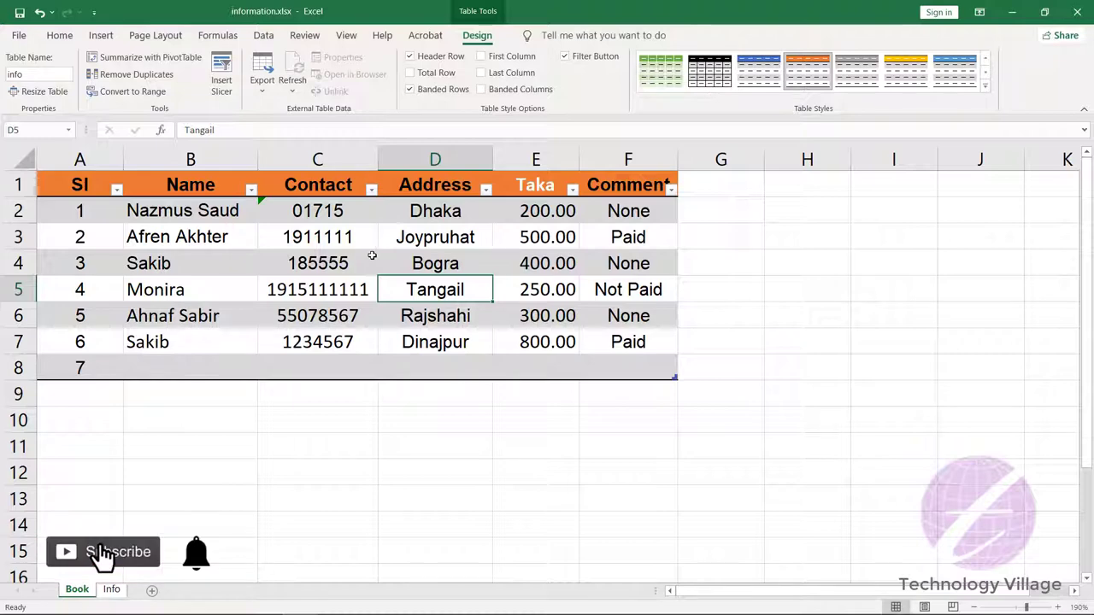
# - Try Blue, Table Style Medium 20 and a dark orange style with a black header on the table
pyautogui.click(964, 77)
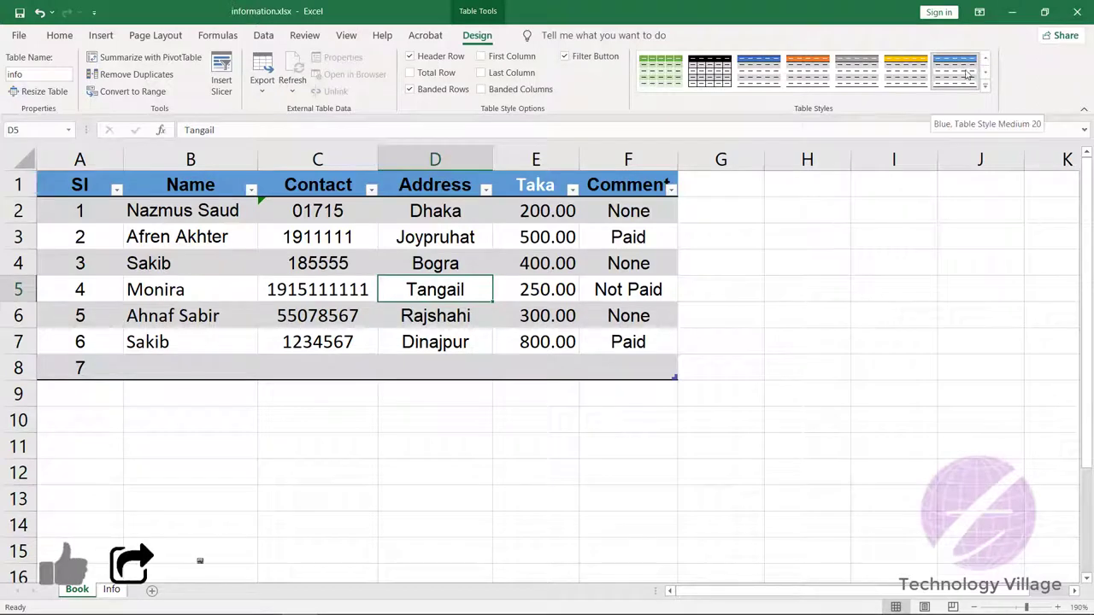
pyautogui.click(984, 86)
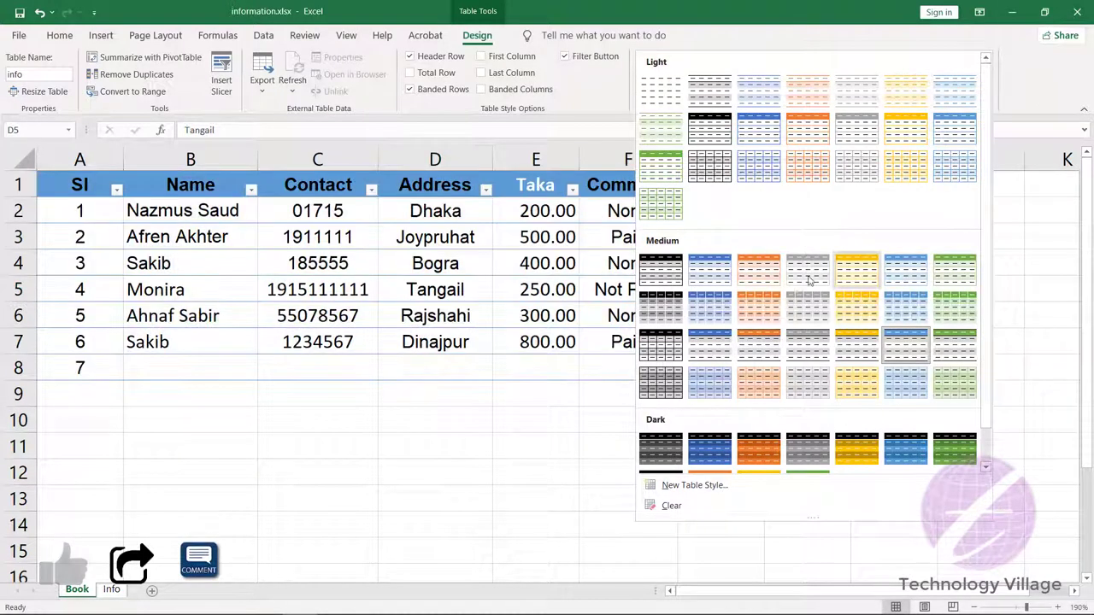
pyautogui.click(759, 438)
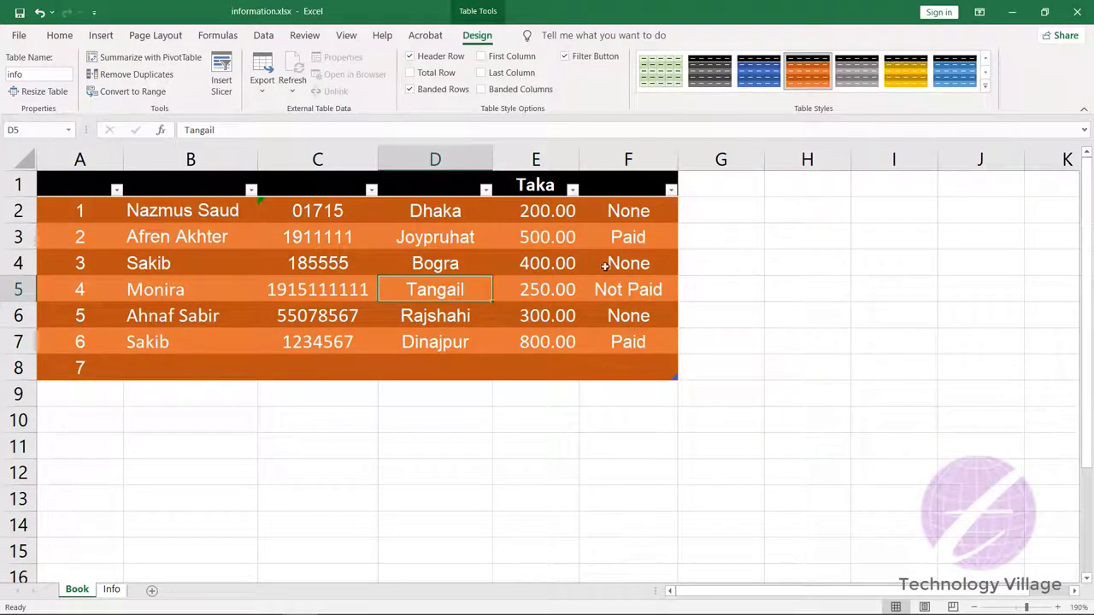
# - Apply the plain, uncoloured first Light style to the table and convert the table to a normal range
pyautogui.click(985, 88)
pyautogui.click(659, 103)
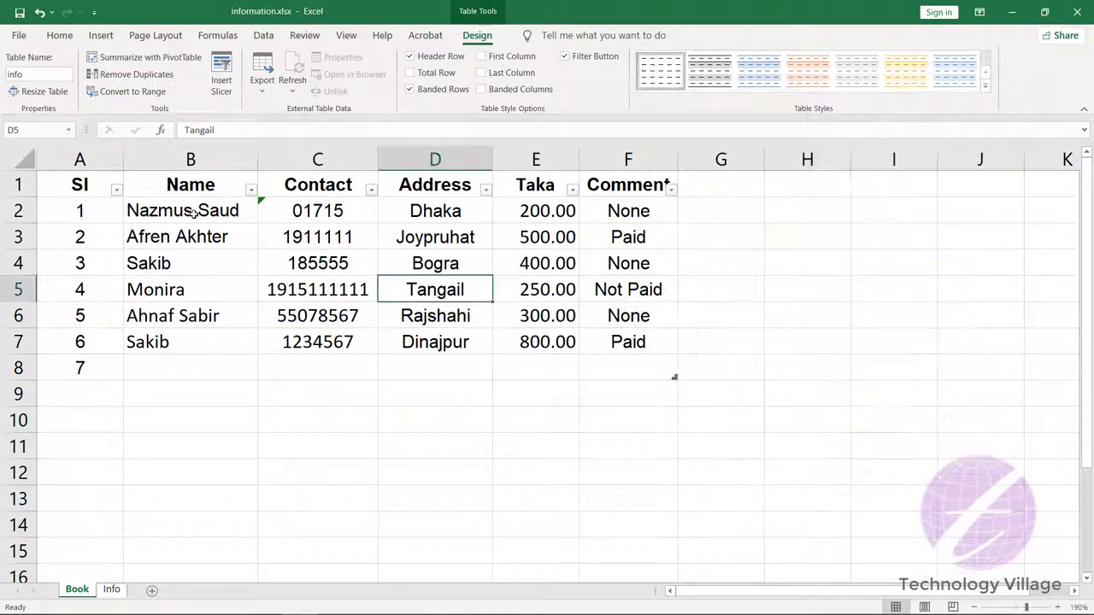
pyautogui.moveTo(70, 185); pyautogui.dragTo(675, 376)
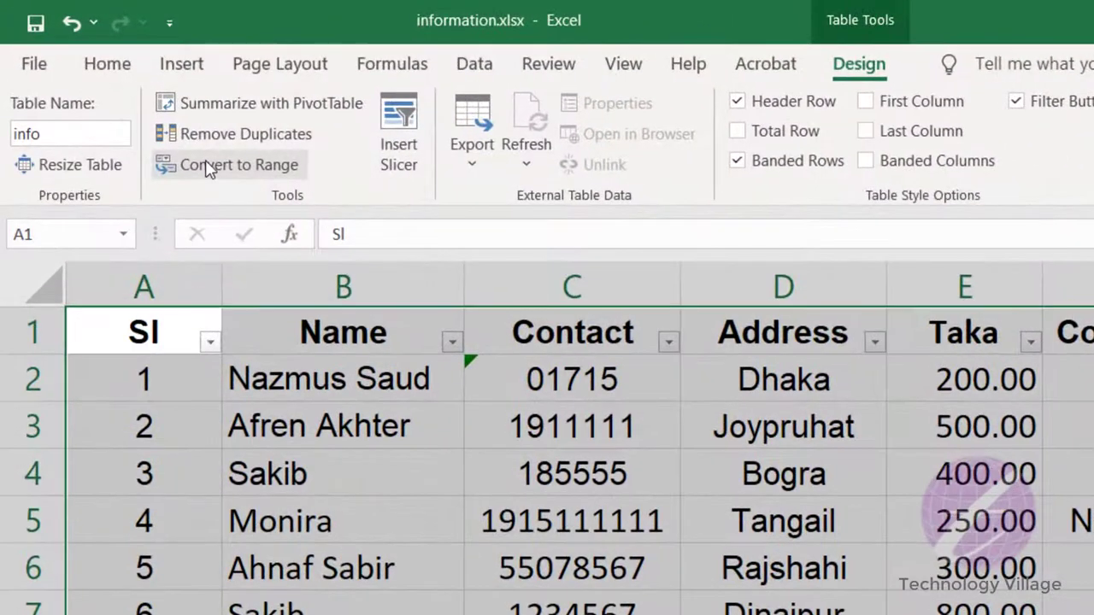
pyautogui.click(139, 108)
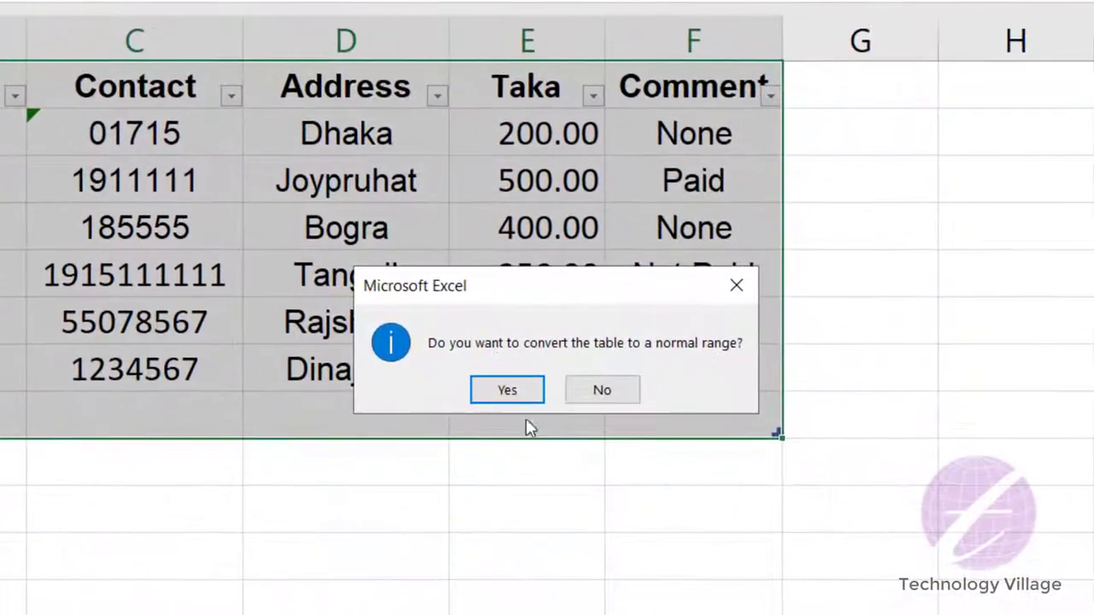
pyautogui.click(509, 392)
pyautogui.click(173, 310)
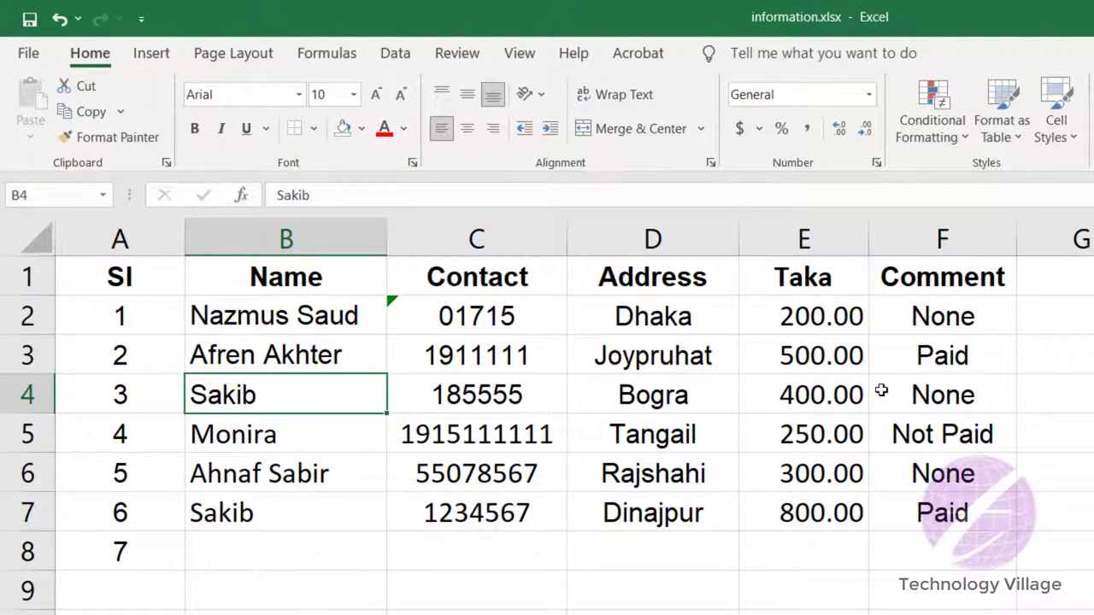
# - Apply the Light Gray, 40% - Accent3 cell style to cells A1:F8
pyautogui.moveTo(119, 272); pyautogui.dragTo(914, 538)
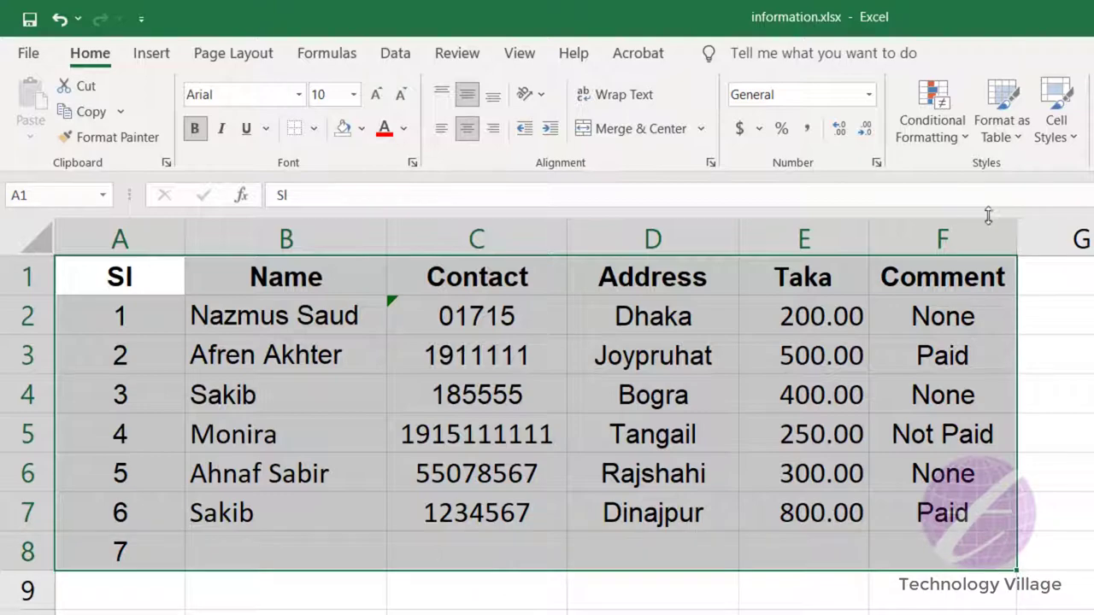
pyautogui.click(1073, 137)
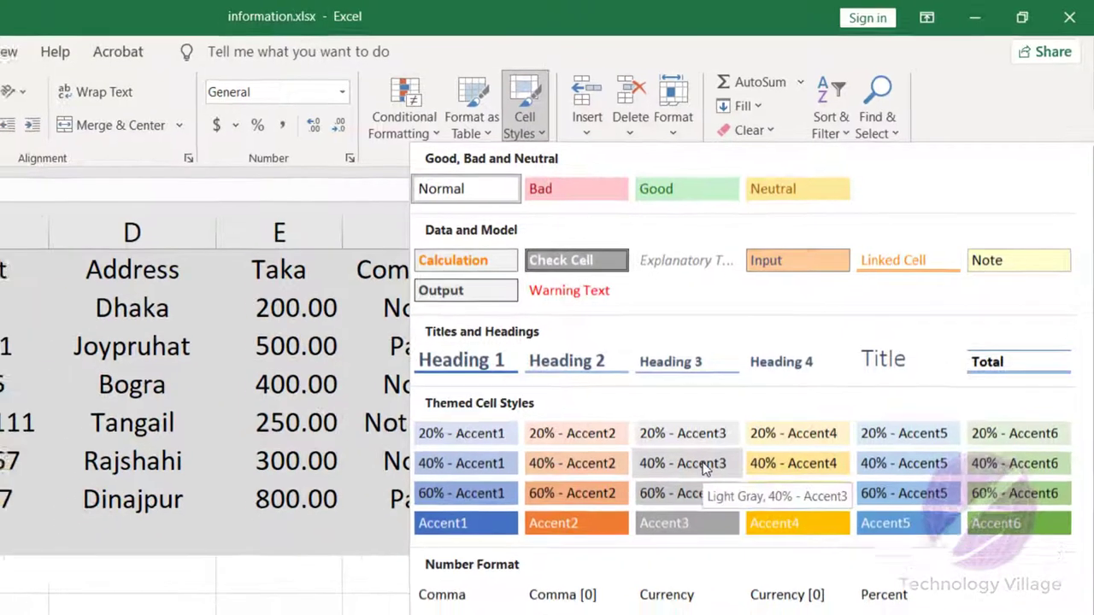
pyautogui.click(694, 479)
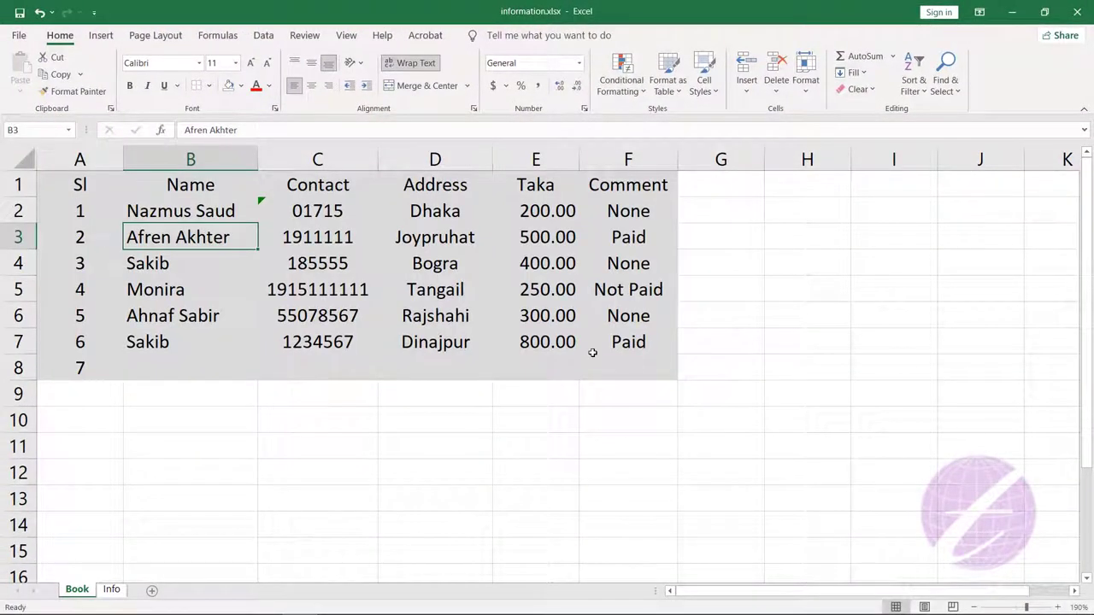
# - Reset cells A1:F8 to the Normal cell style
pyautogui.moveTo(53, 181); pyautogui.dragTo(633, 376)
pyautogui.click(703, 72)
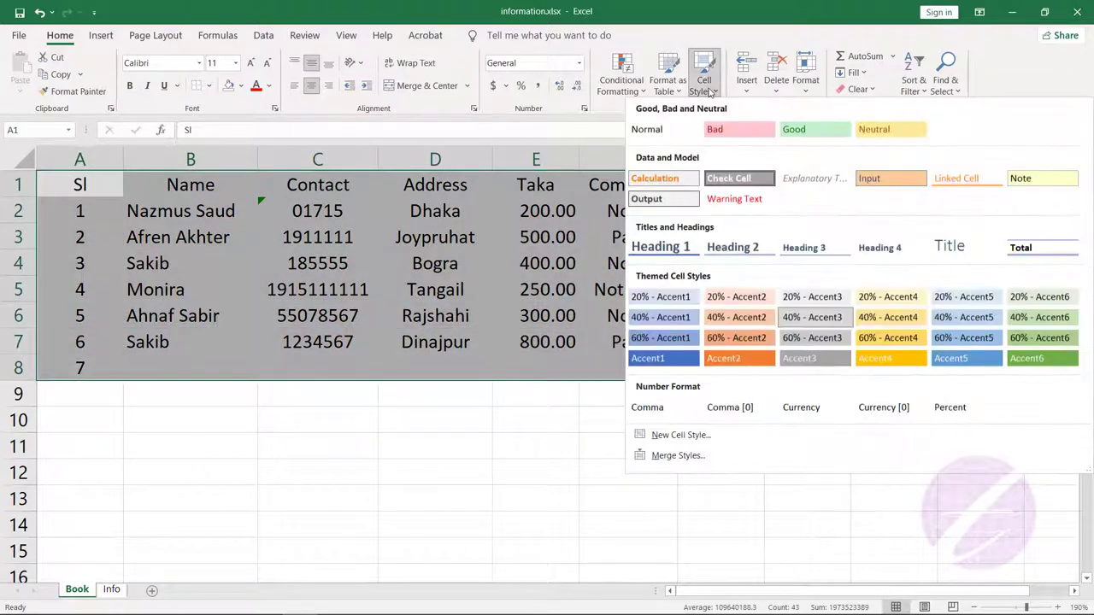
pyautogui.click(663, 130)
pyautogui.click(417, 270)
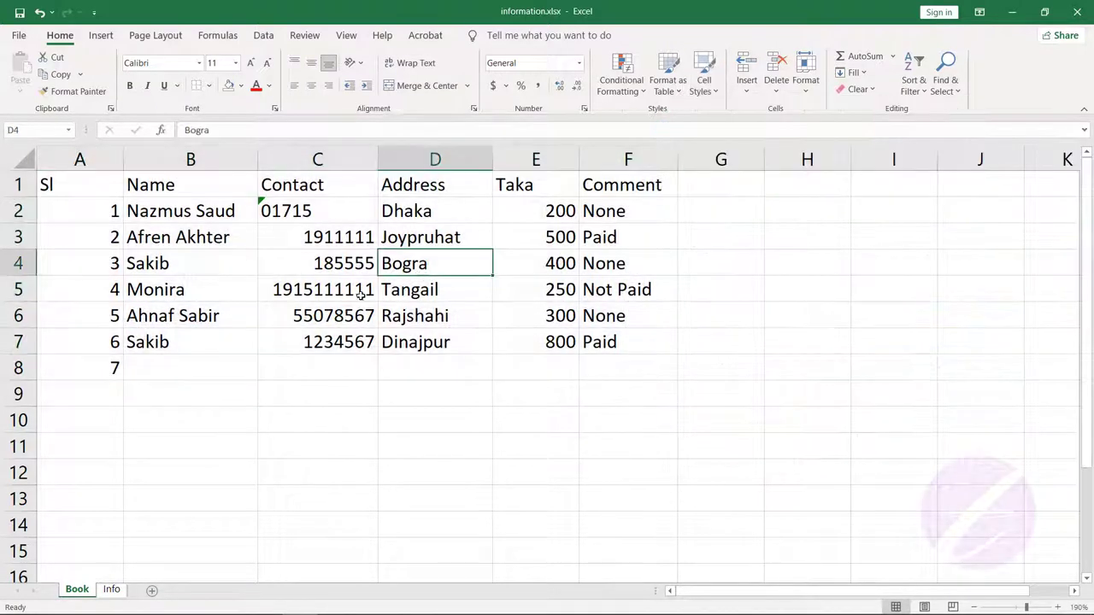